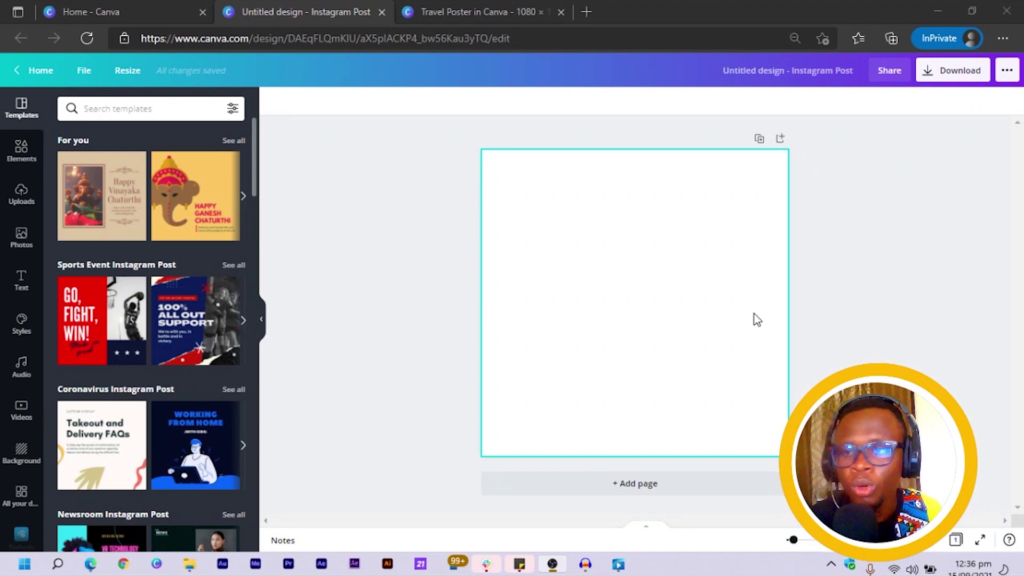
Add the sunset mountain photo and resize it to fill the square page edge to edge
click(24, 247)
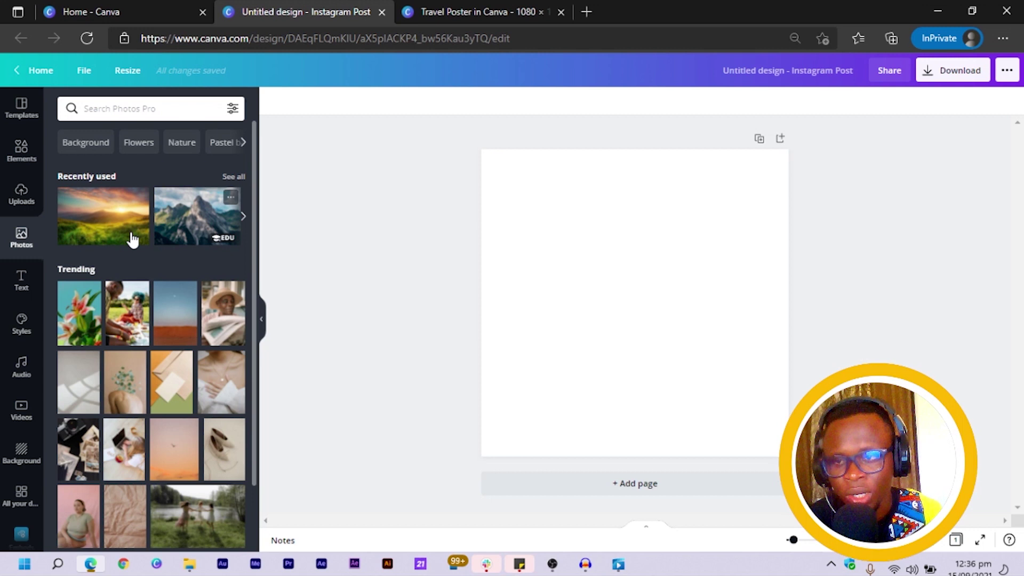
click(107, 222)
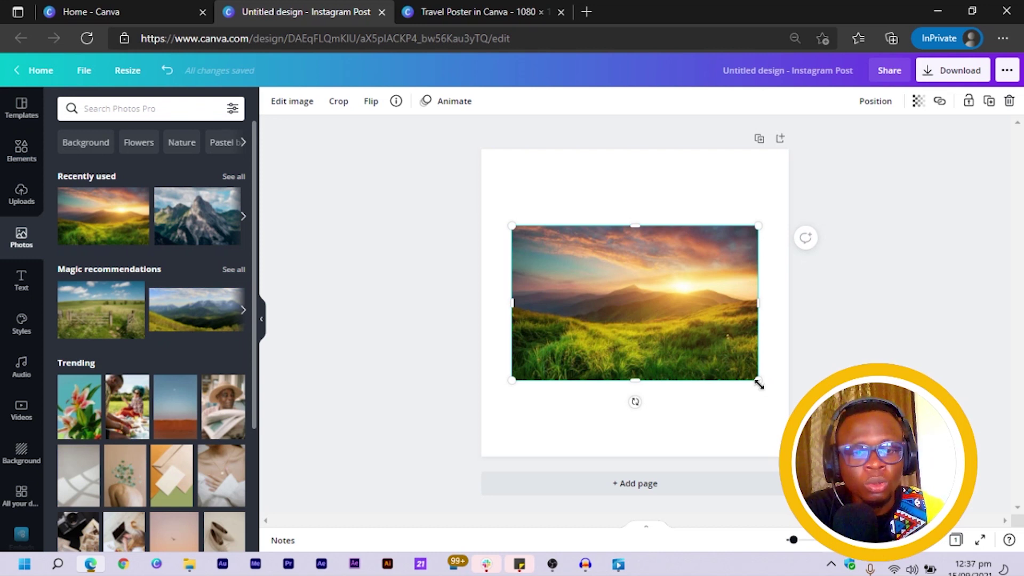
drag(758, 381, 885, 460)
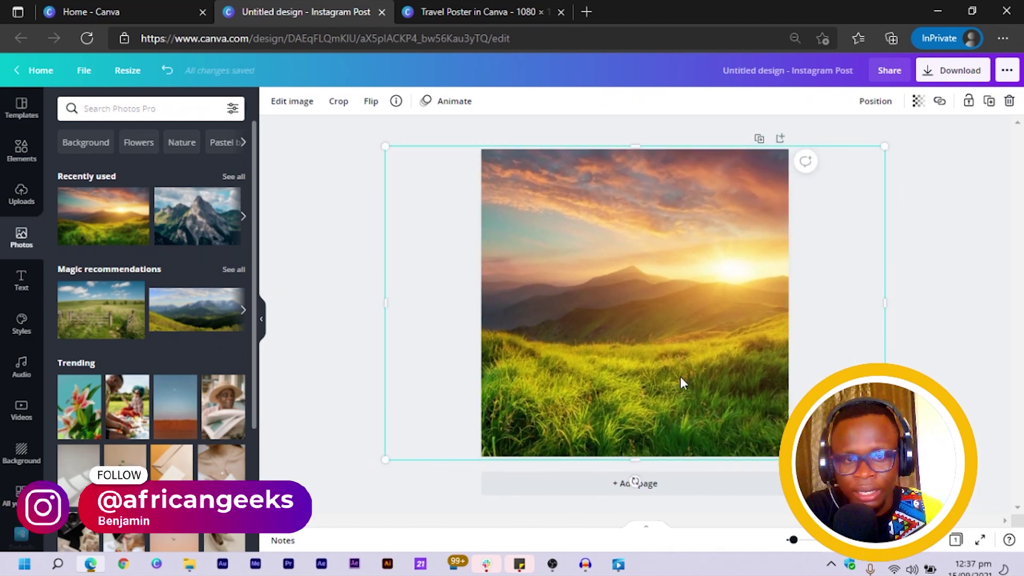
drag(679, 380, 778, 386)
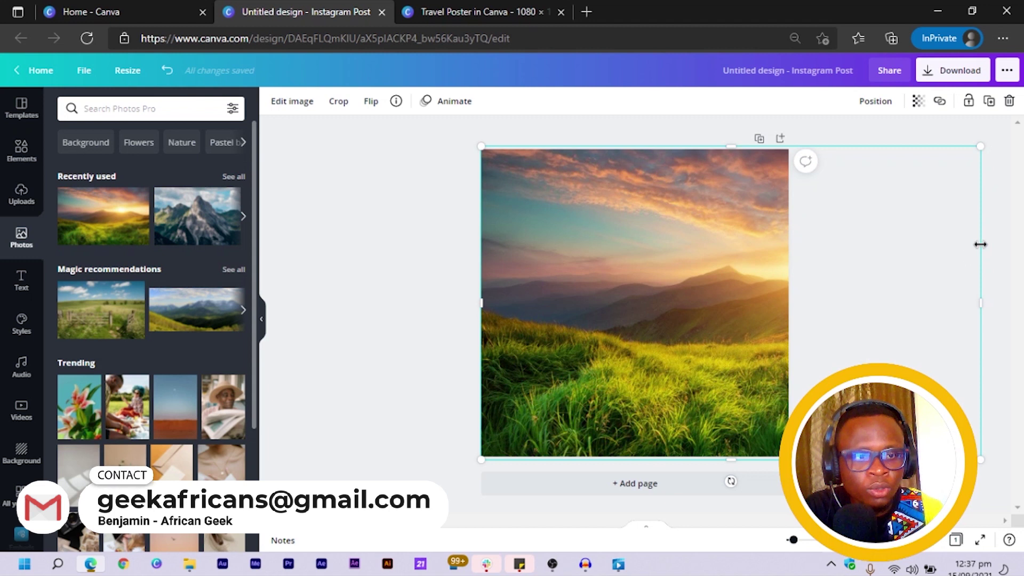
drag(934, 254, 790, 278)
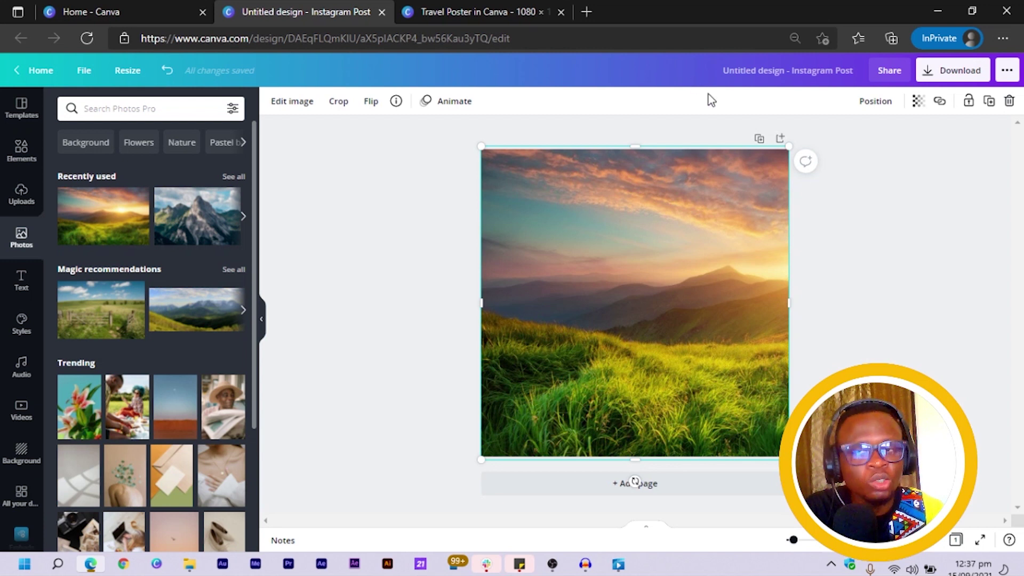
Duplicate the sunset page as page 2, undoing an accidental move of its photo
click(762, 139)
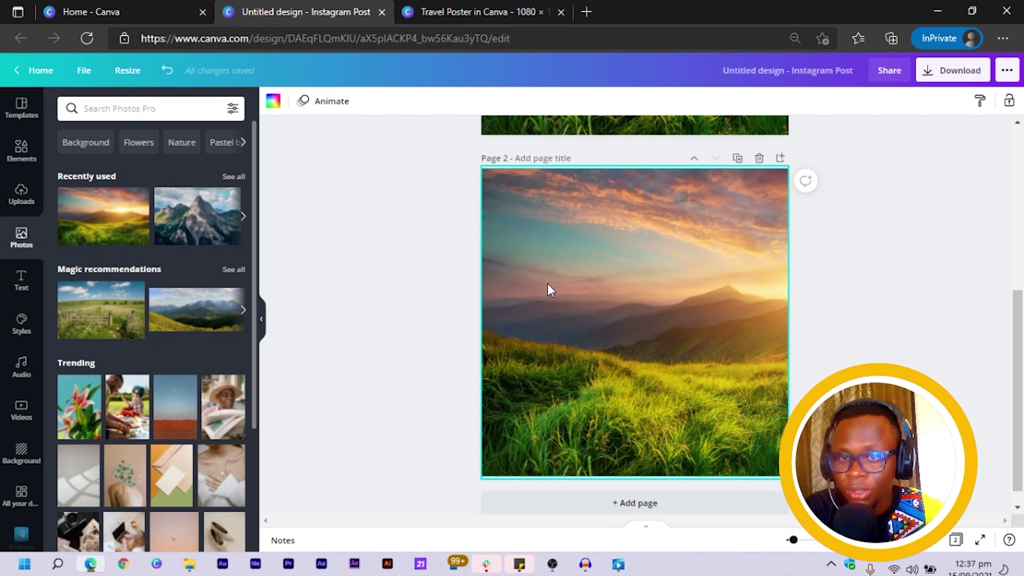
click(698, 284)
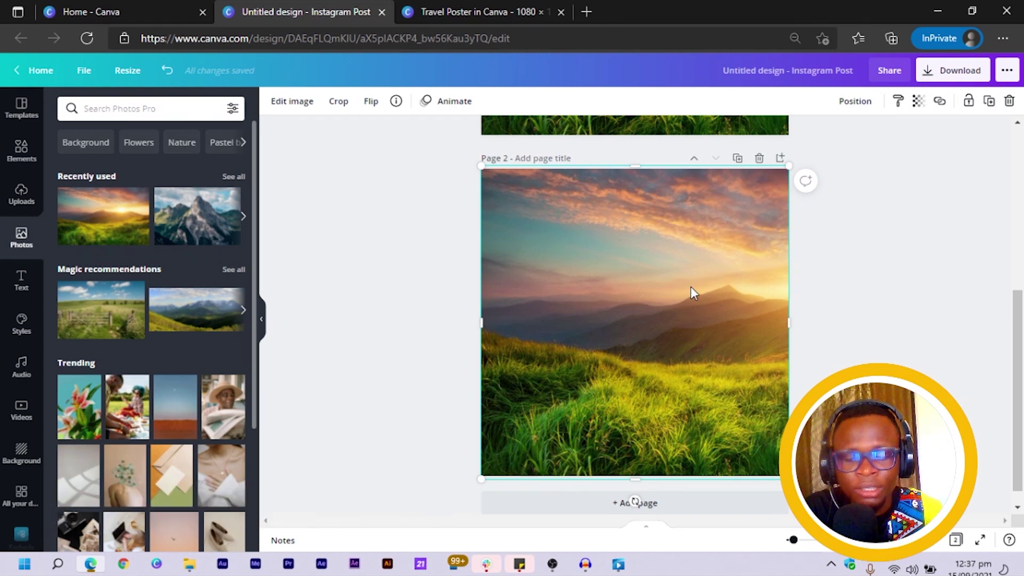
drag(677, 287, 382, 303)
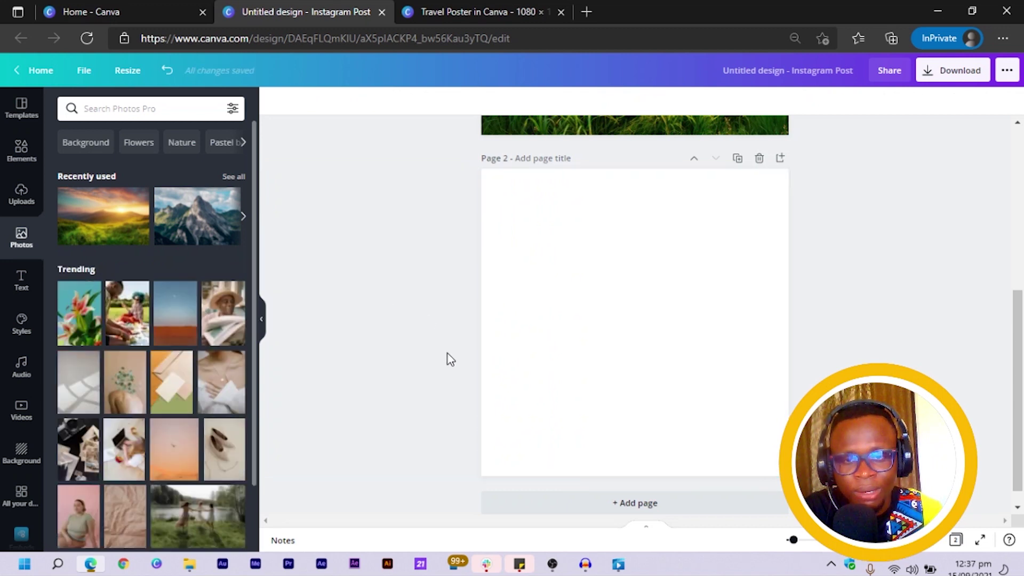
key(ctrl+z)
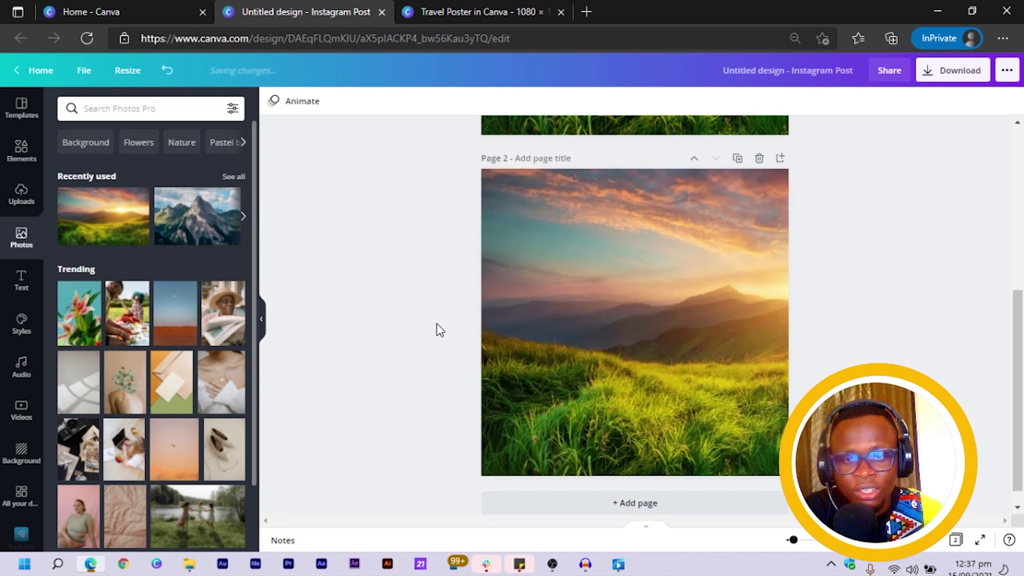
click(659, 270)
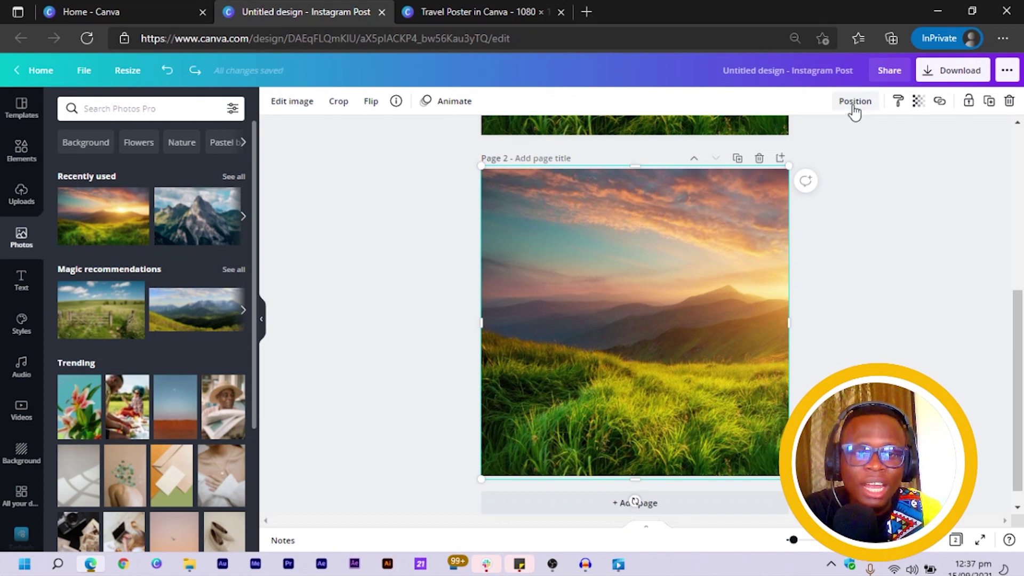
click(854, 104)
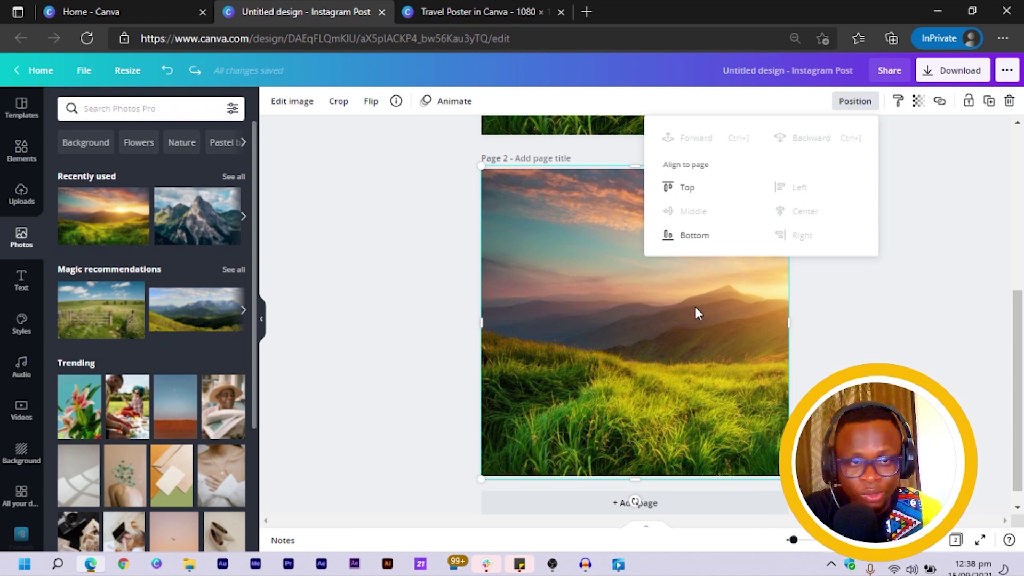
click(634, 342)
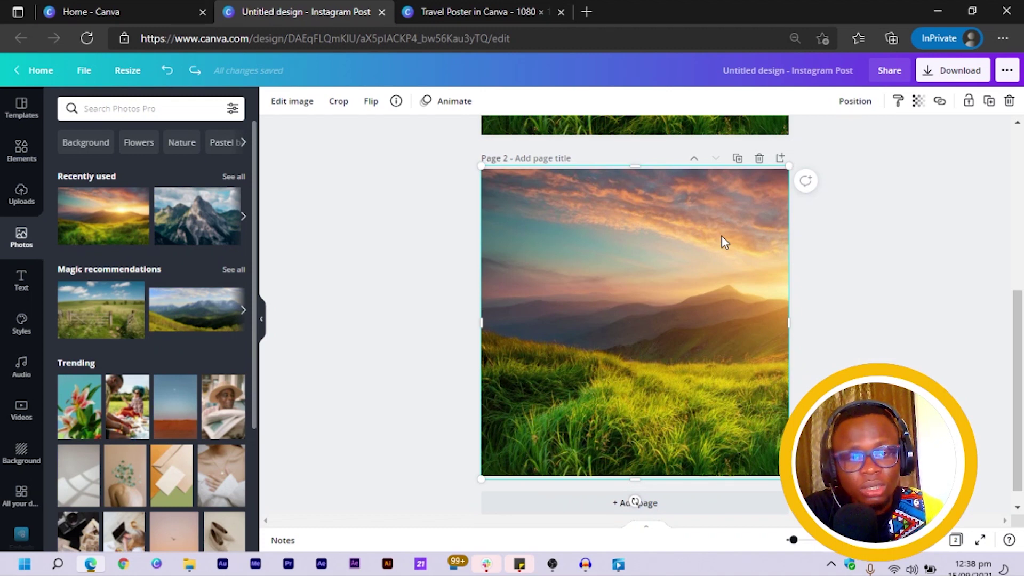
Slide page 2's sunset photo mostly past the left edge, then widen it to 1512 px
drag(721, 236, 419, 235)
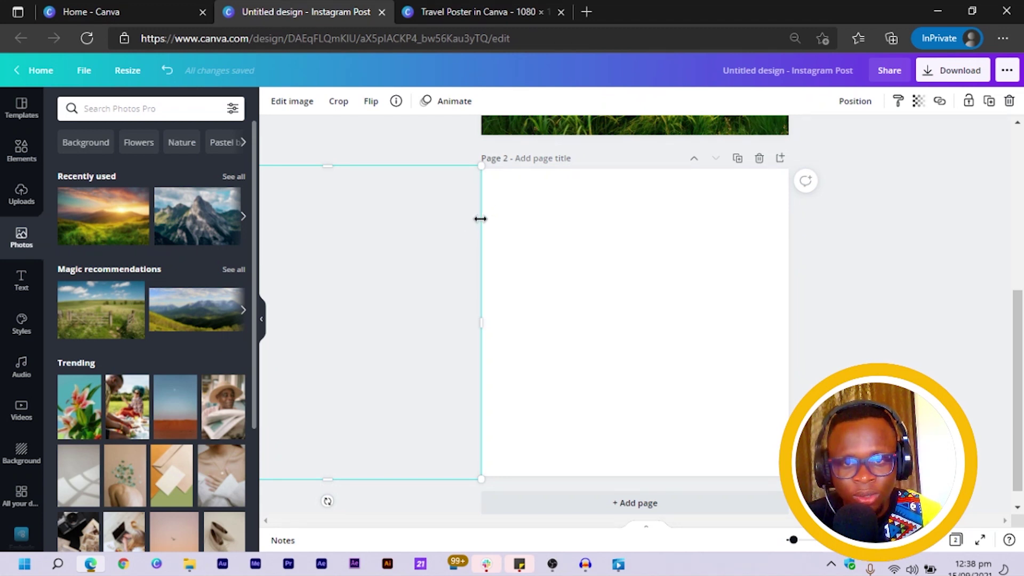
drag(480, 219, 671, 262)
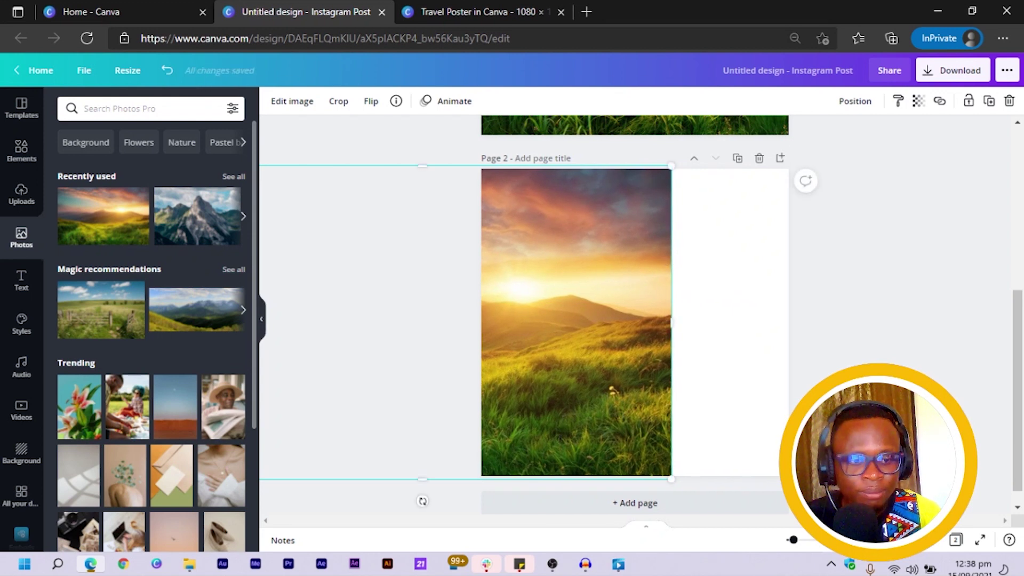
Delete the sunset photos from page 2 and page 1, leaving both blank
click(961, 542)
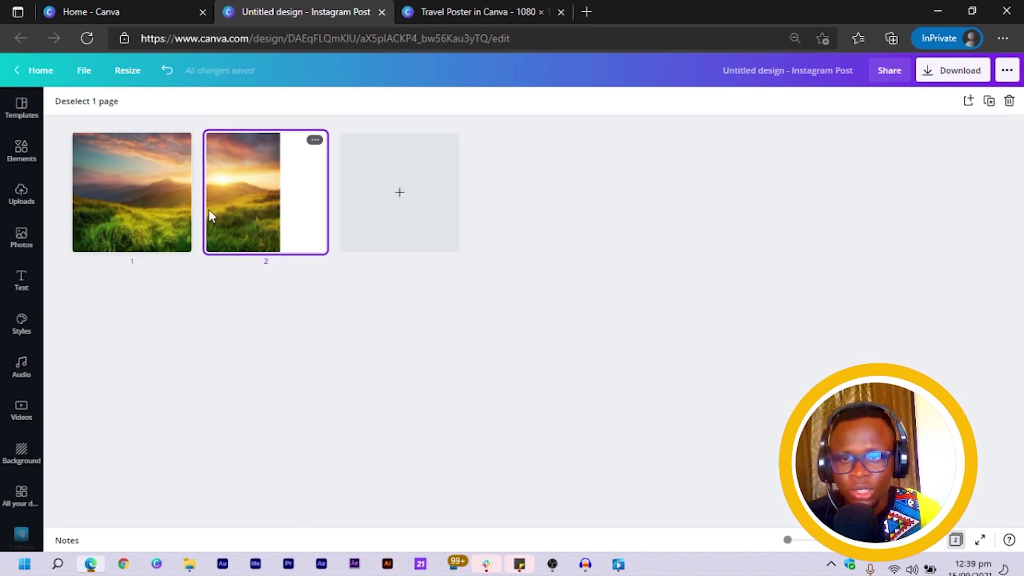
double_click(251, 217)
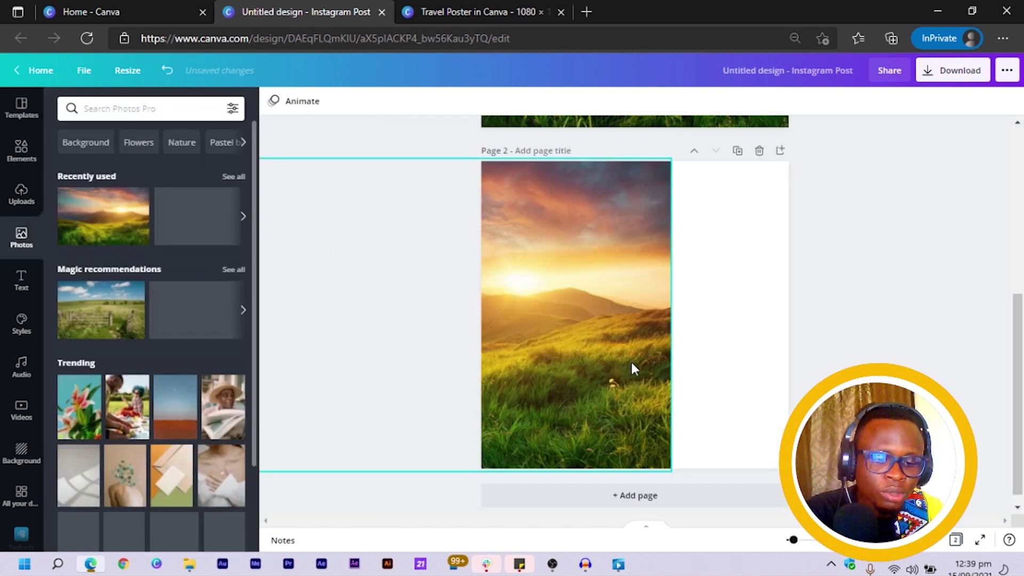
click(630, 361)
key(Delete)
scroll(632, 363, up, 3)
click(638, 207)
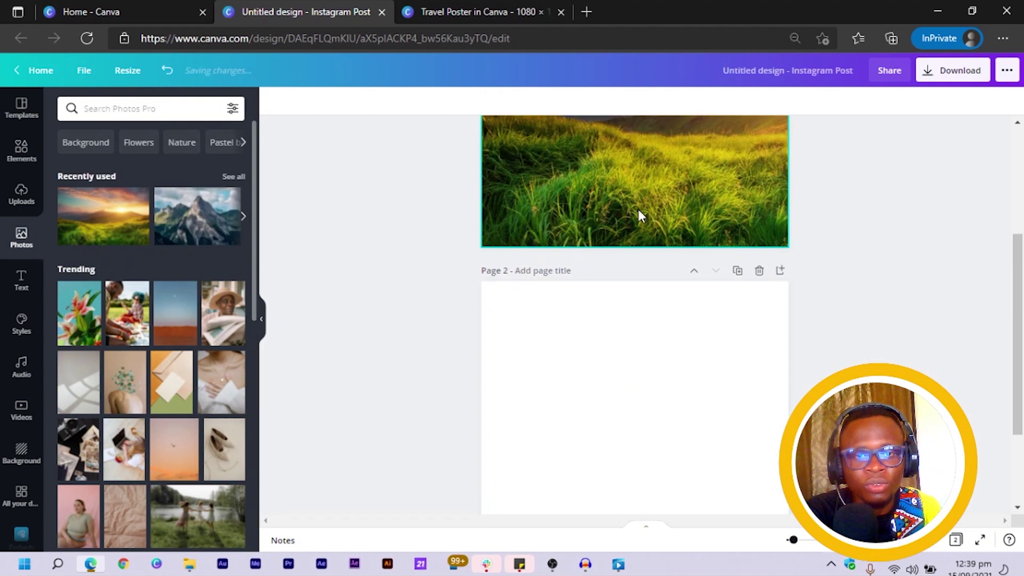
key(Delete)
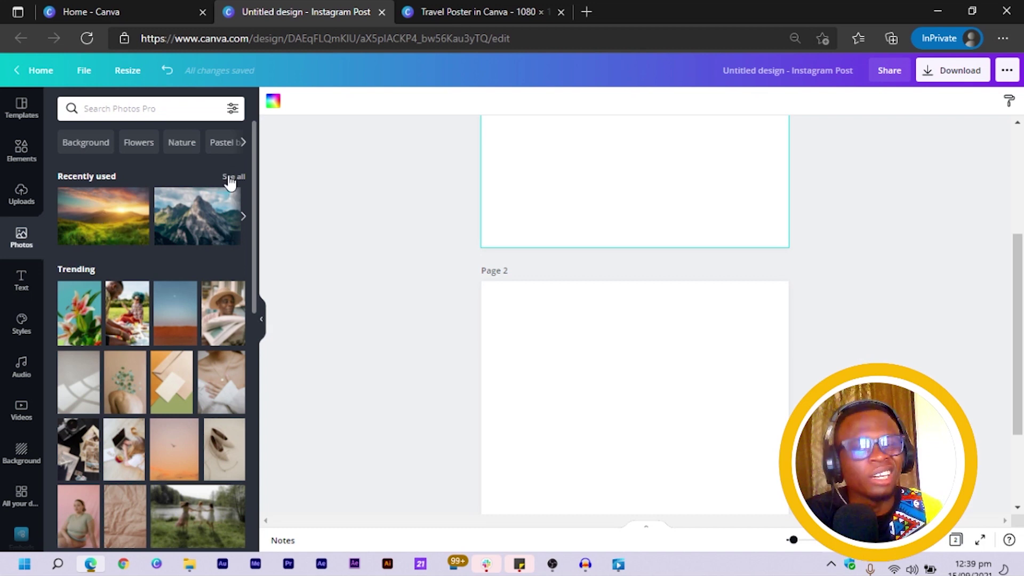
Add the smiling-woman-on-yellow photo from recent photos to page 1
click(234, 177)
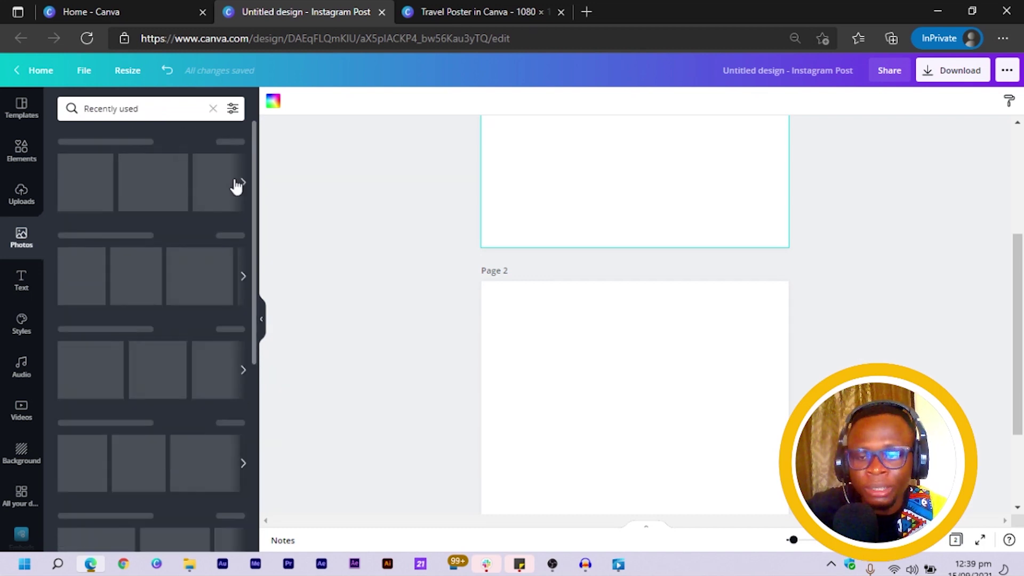
scroll(187, 394, down, 5)
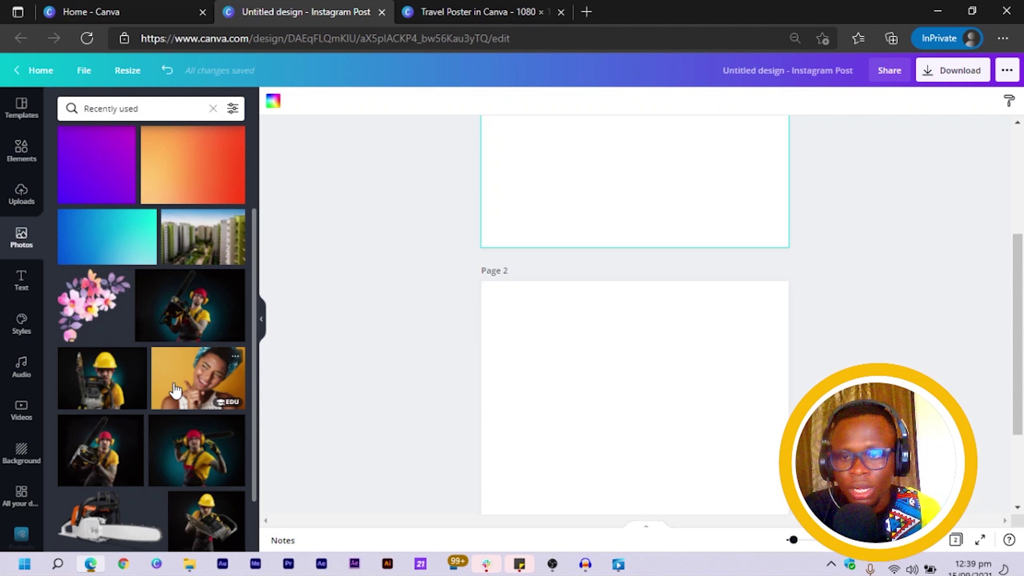
scroll(192, 393, down, 3)
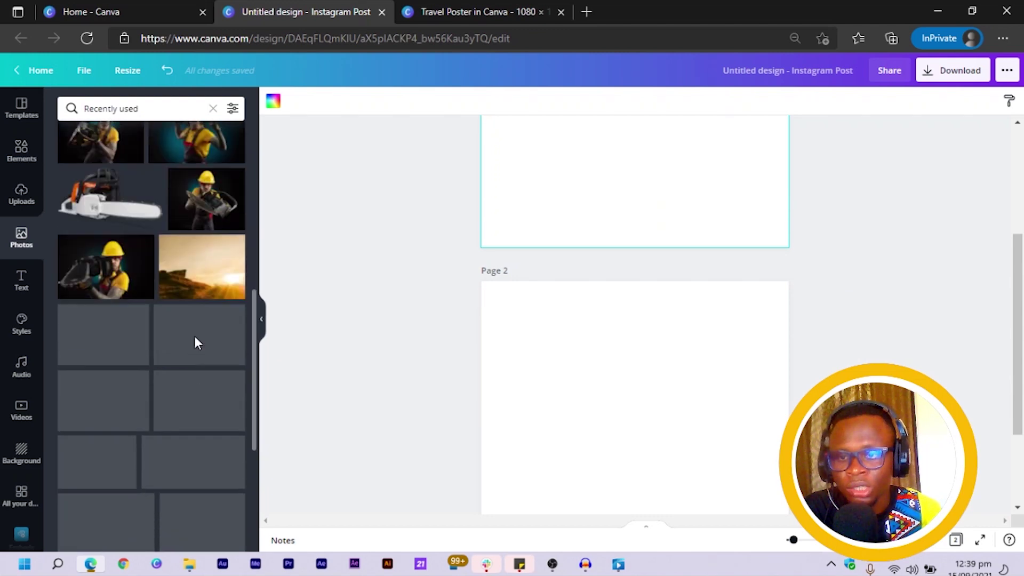
scroll(197, 343, up, 3)
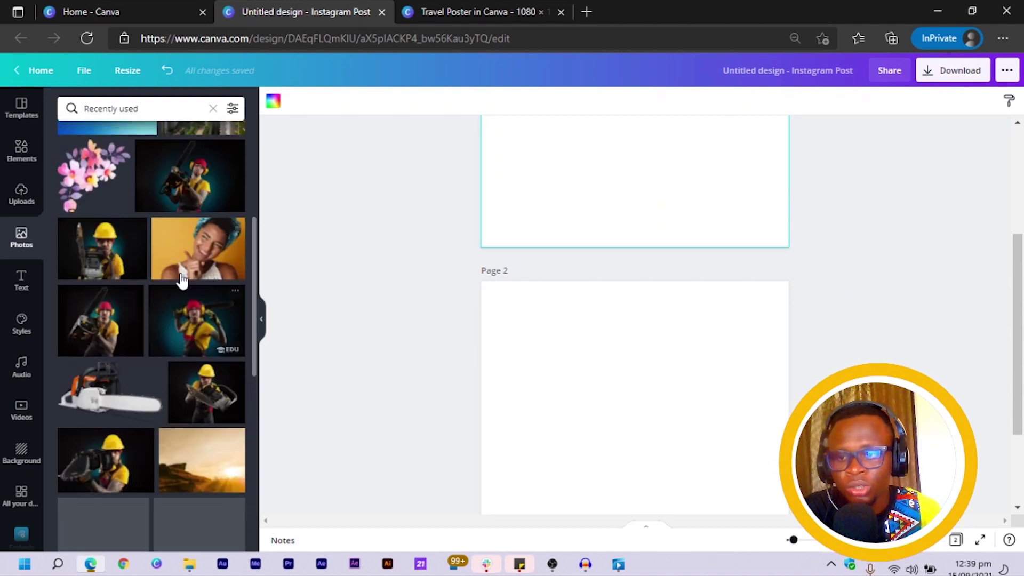
click(212, 251)
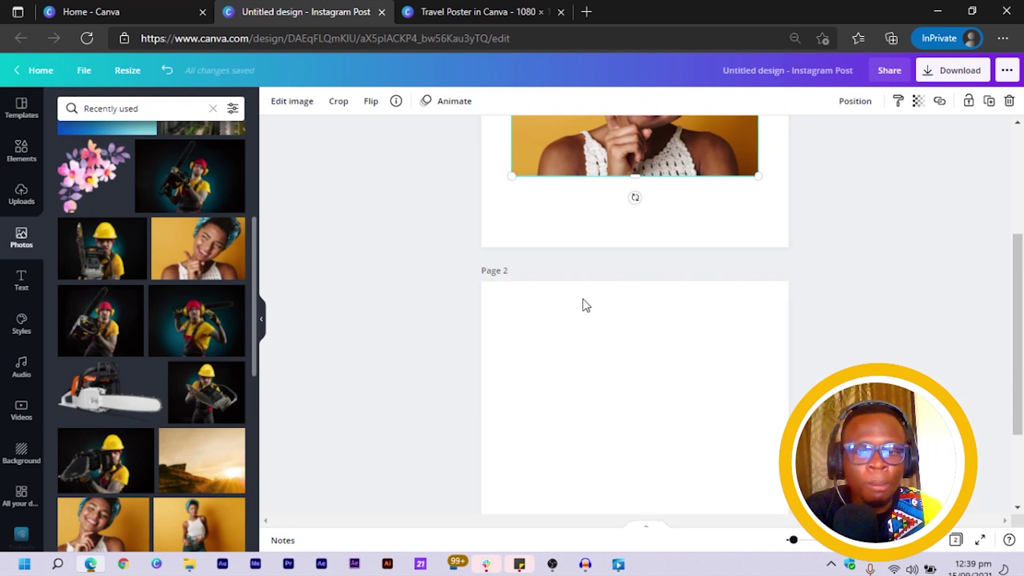
Enlarge the smiling-woman photo well past page 1's edges and shift it right
scroll(795, 254, up, 3)
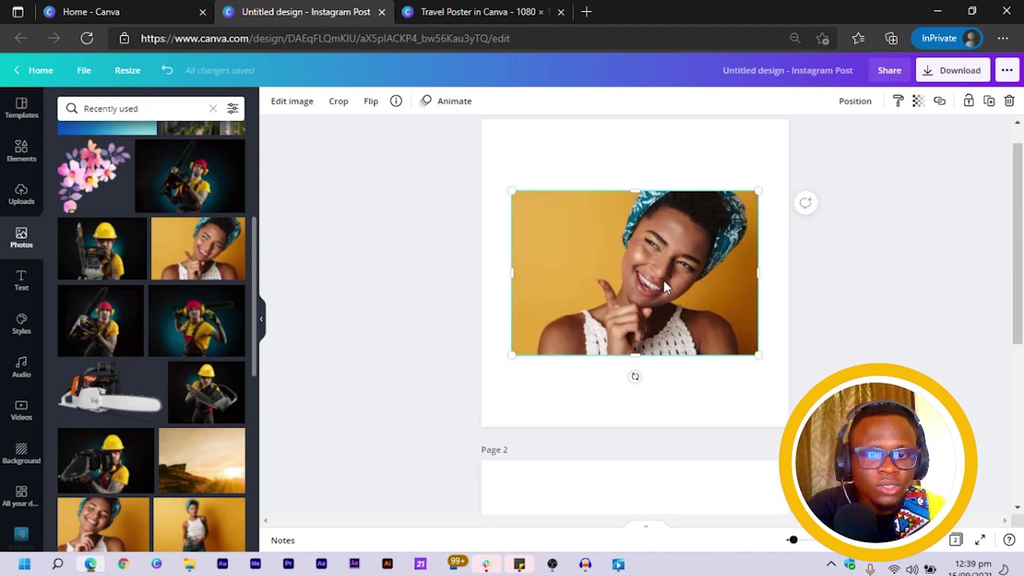
drag(669, 278, 638, 351)
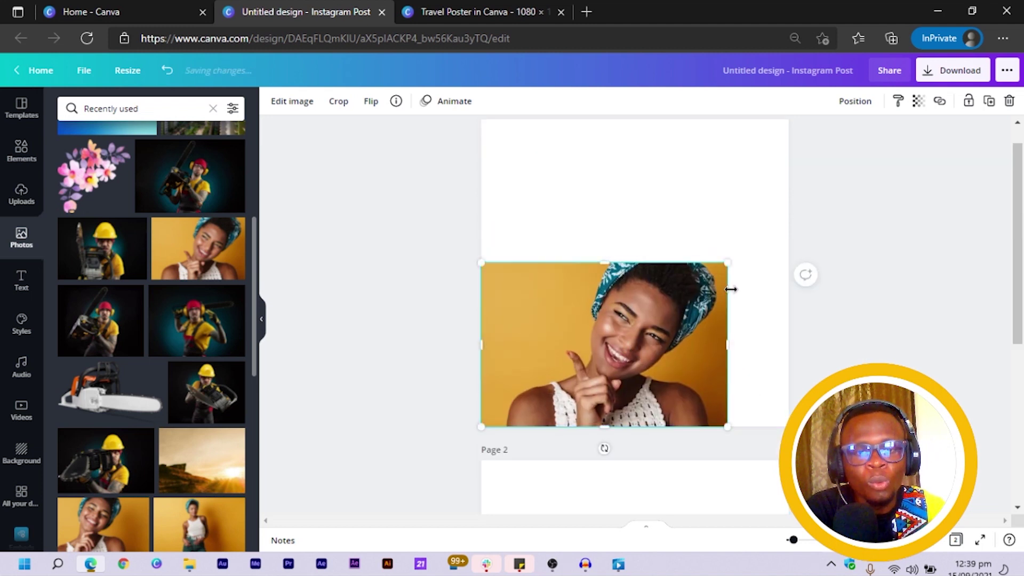
drag(729, 292, 965, 226)
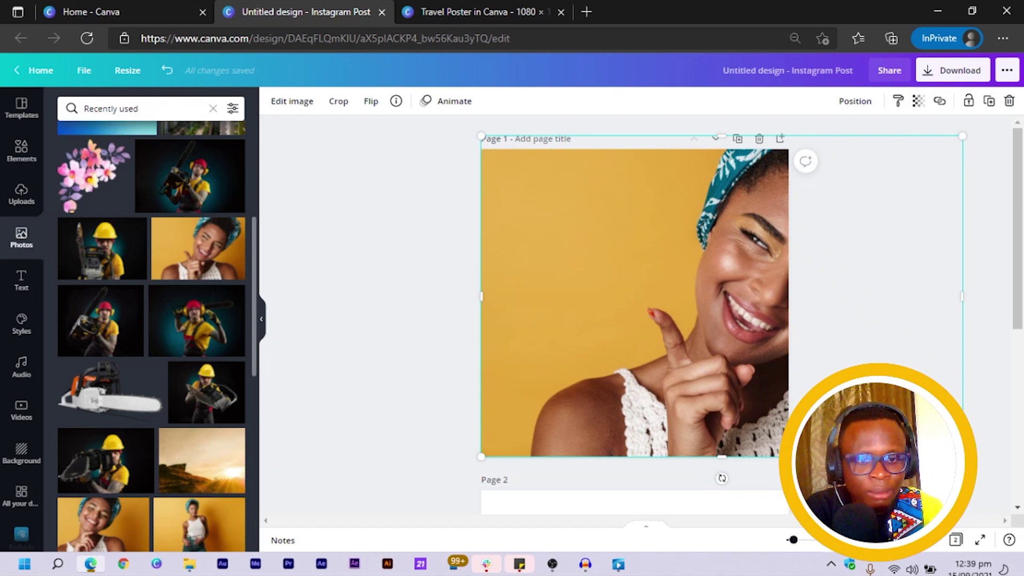
key(Escape)
key(ctrl+z)
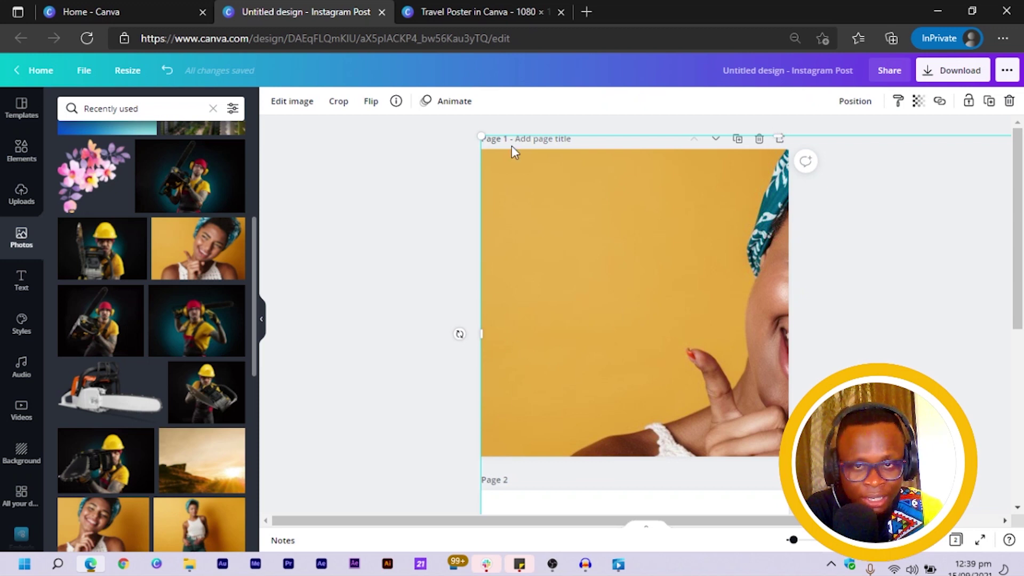
drag(472, 138, 446, 120)
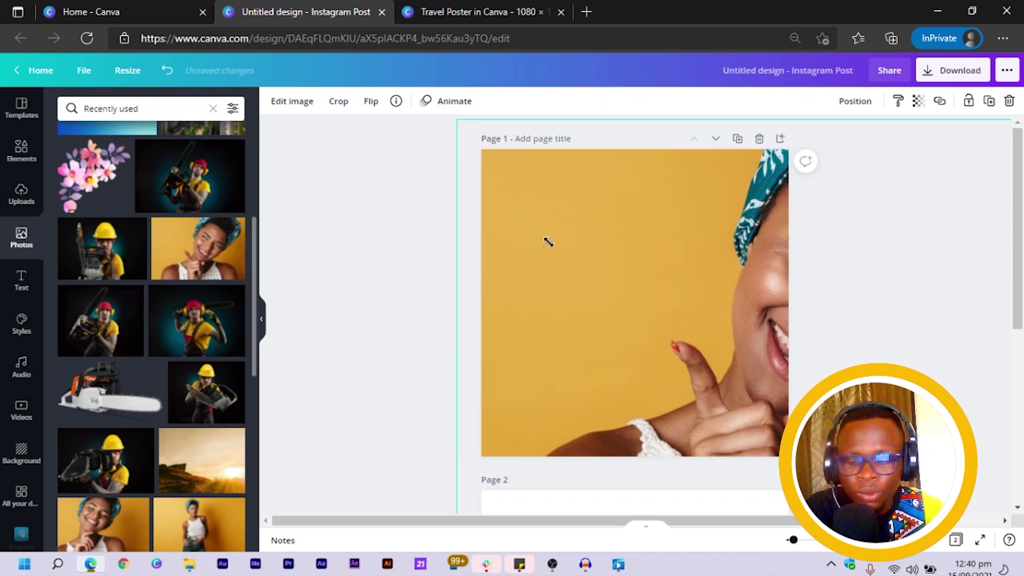
drag(572, 263, 586, 263)
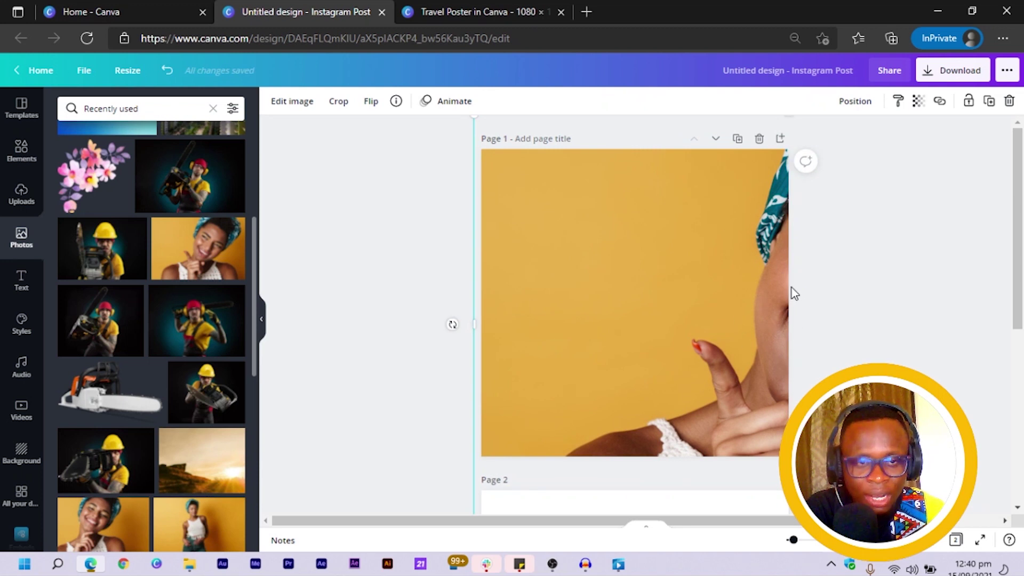
Duplicate page 1 as page 2 and slide the photo so her face fills it
click(738, 141)
click(690, 302)
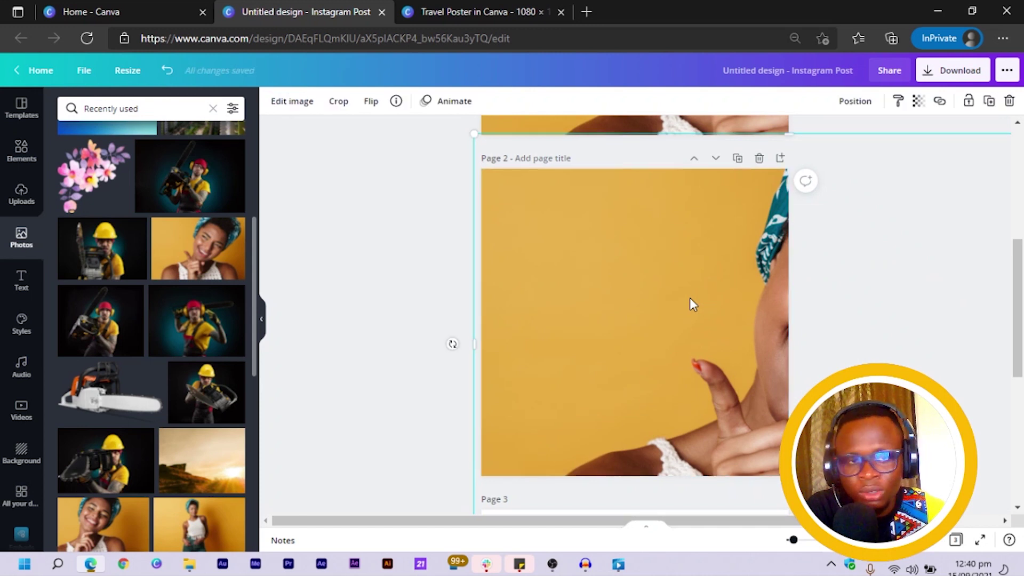
drag(691, 300, 384, 306)
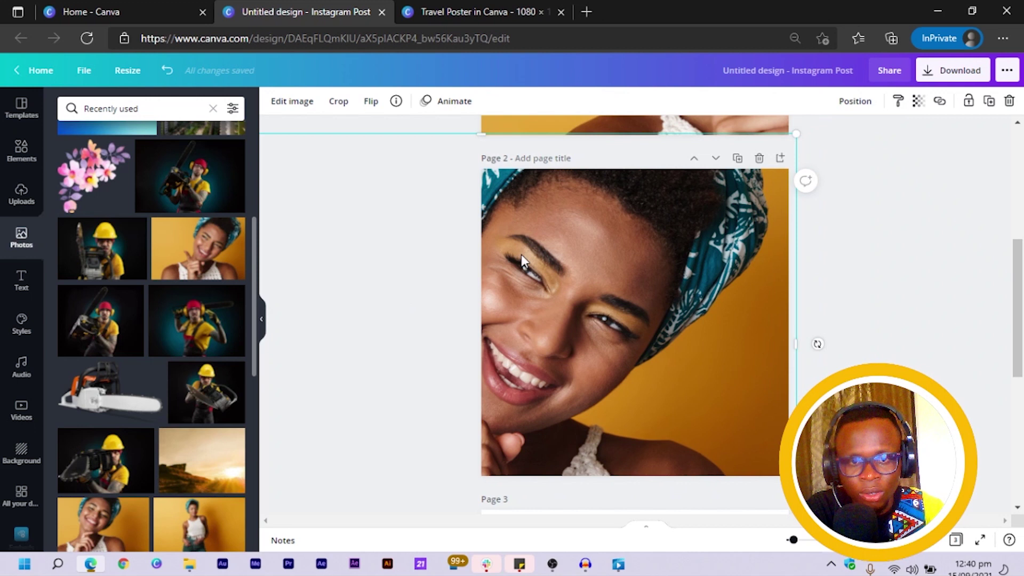
Open page 3 from Grid view and add the blowing-kiss woman photo to it
click(956, 540)
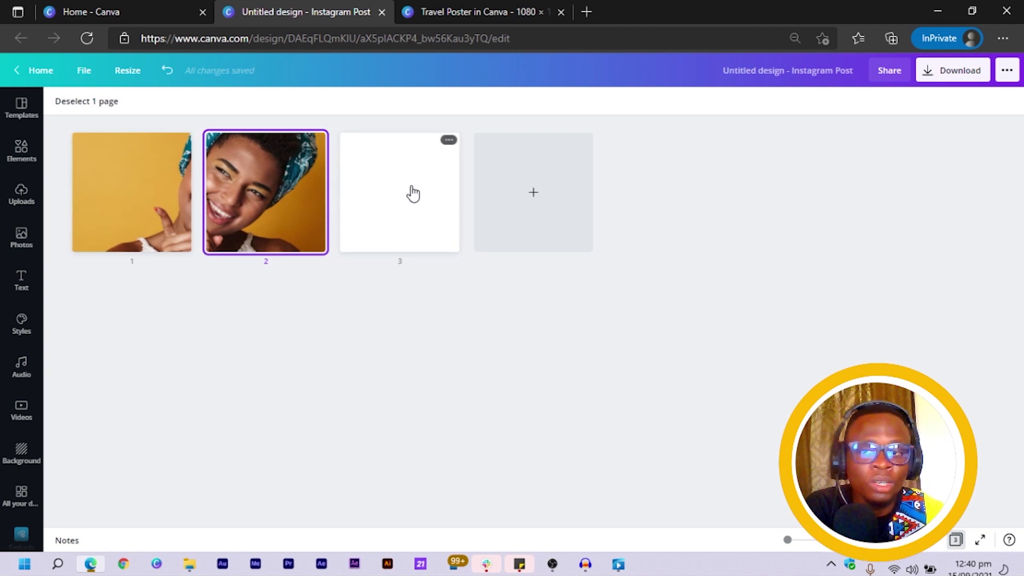
click(388, 210)
double_click(389, 210)
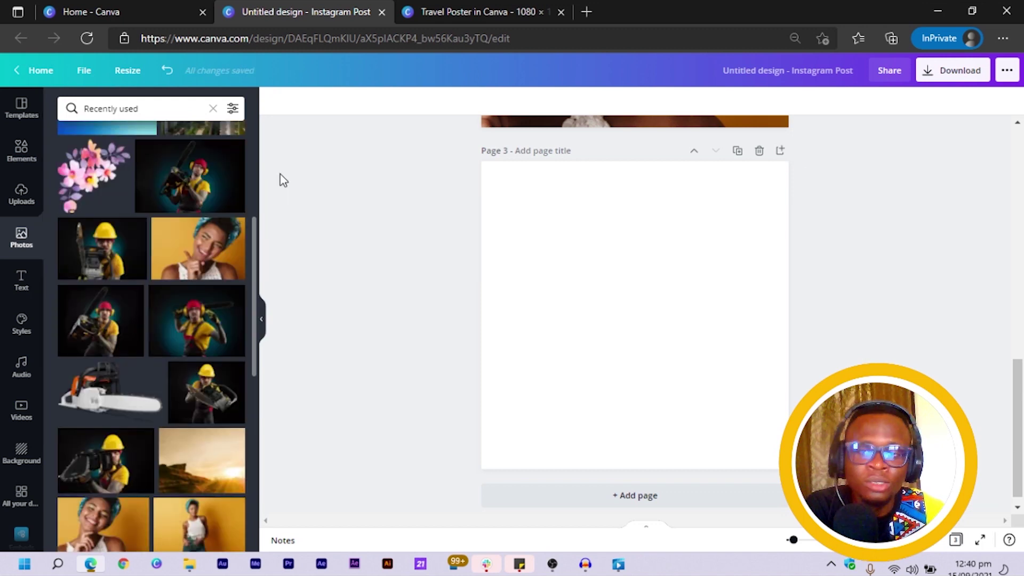
scroll(201, 304, down, 3)
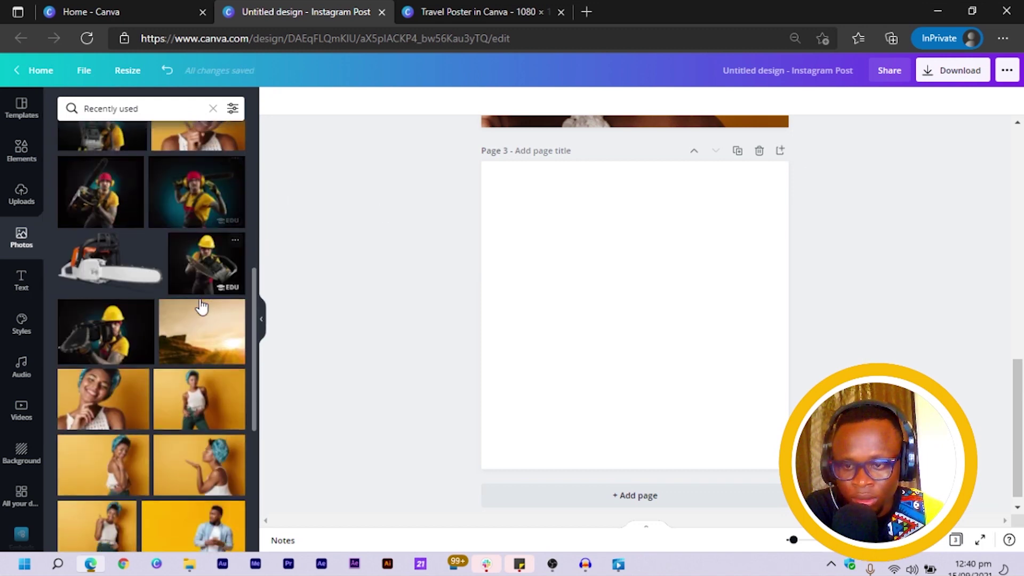
scroll(221, 425, down, 1)
scroll(221, 426, down, 2)
click(204, 333)
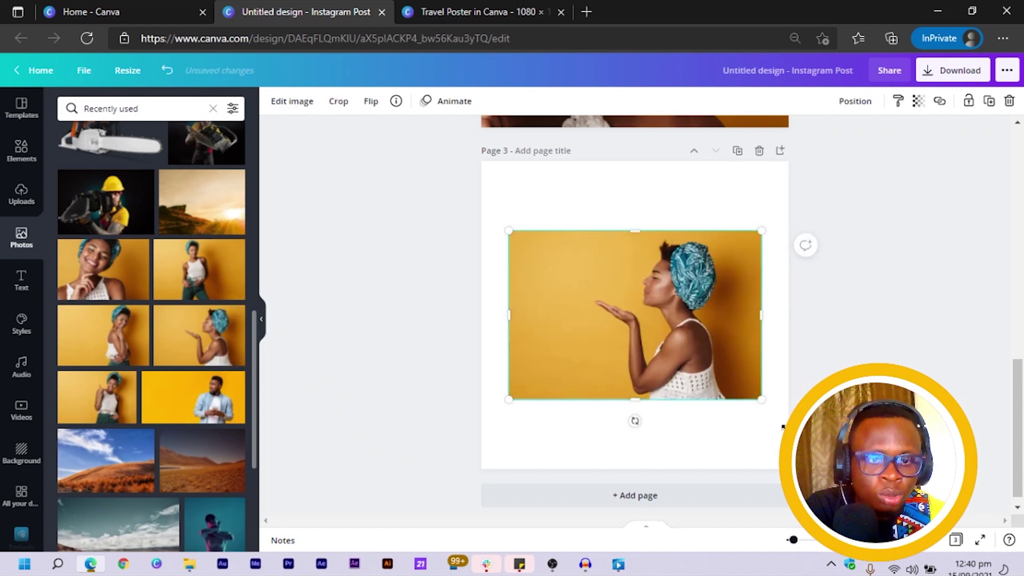
Enlarge the blowing-kiss photo past page 3's edges and shift it right
drag(759, 401, 873, 474)
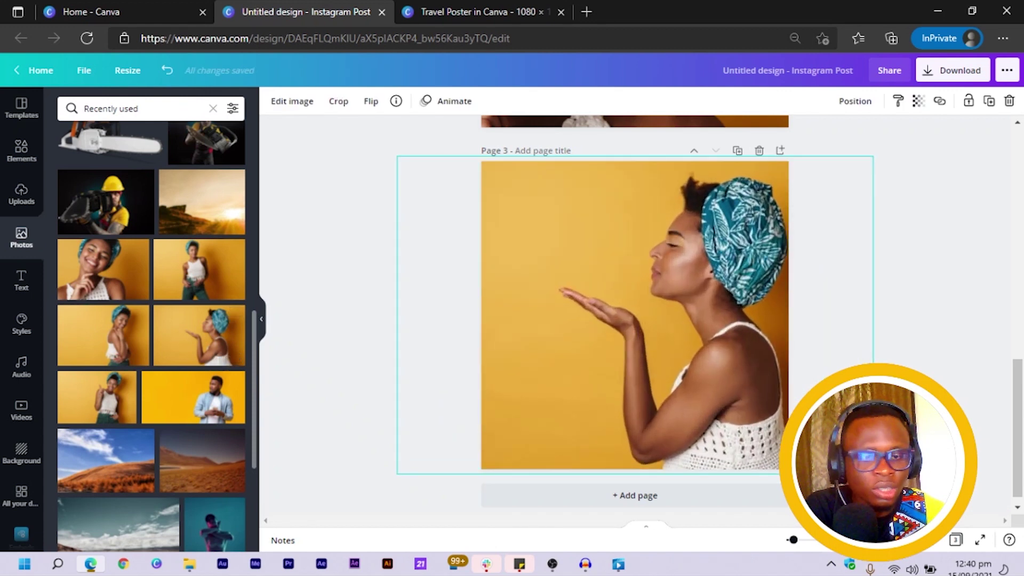
drag(647, 351, 605, 352)
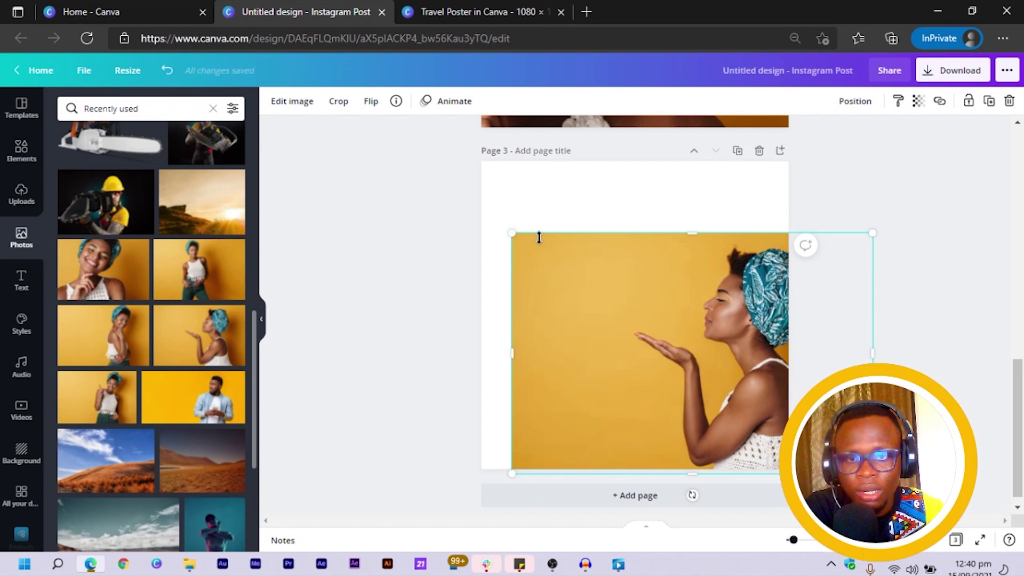
drag(452, 165, 406, 133)
drag(560, 321, 649, 314)
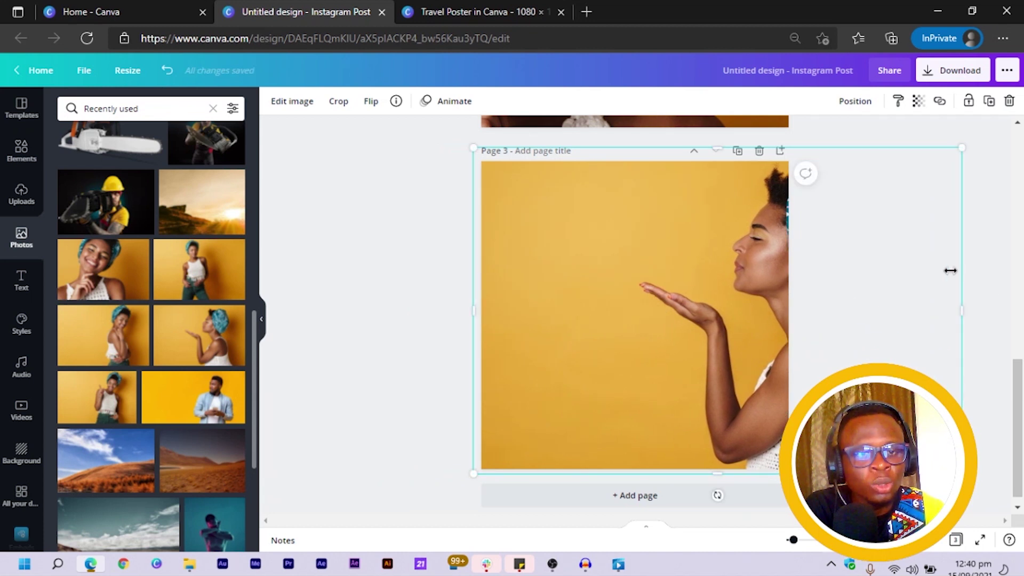
Trim the photo's right side and top edge flush with page 3
drag(951, 270, 892, 274)
drag(742, 313, 745, 320)
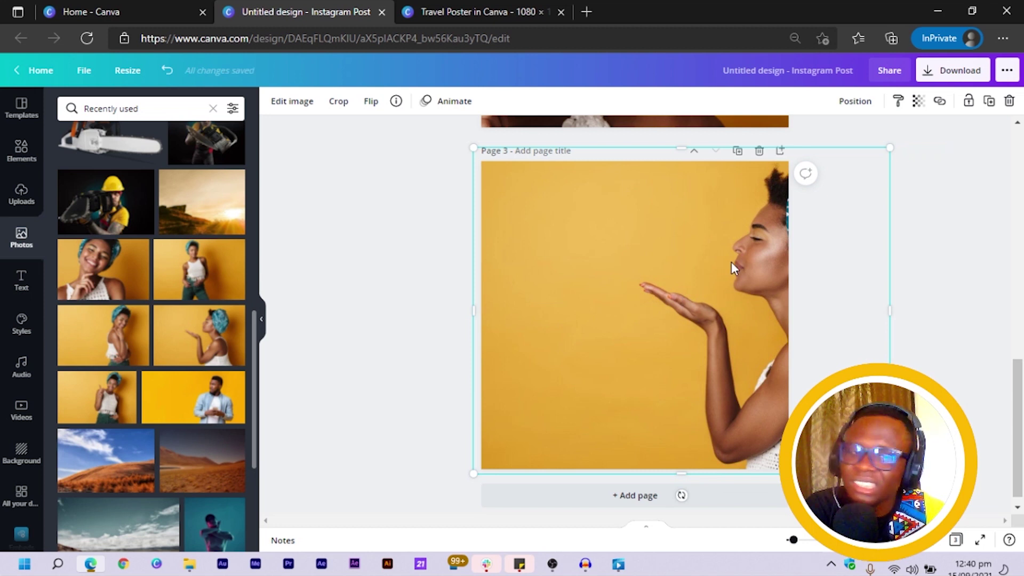
drag(732, 261, 693, 263)
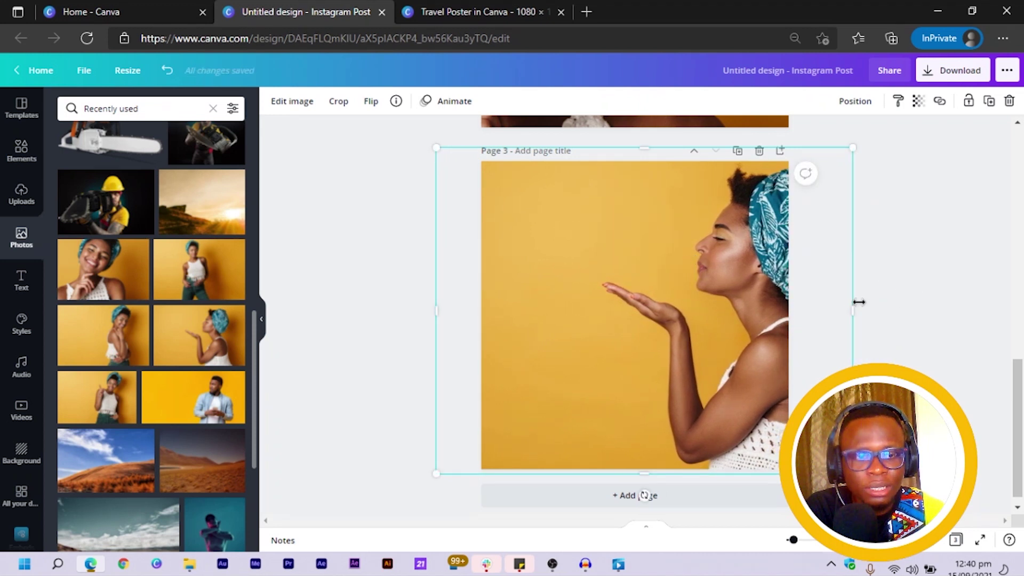
drag(859, 302, 854, 302)
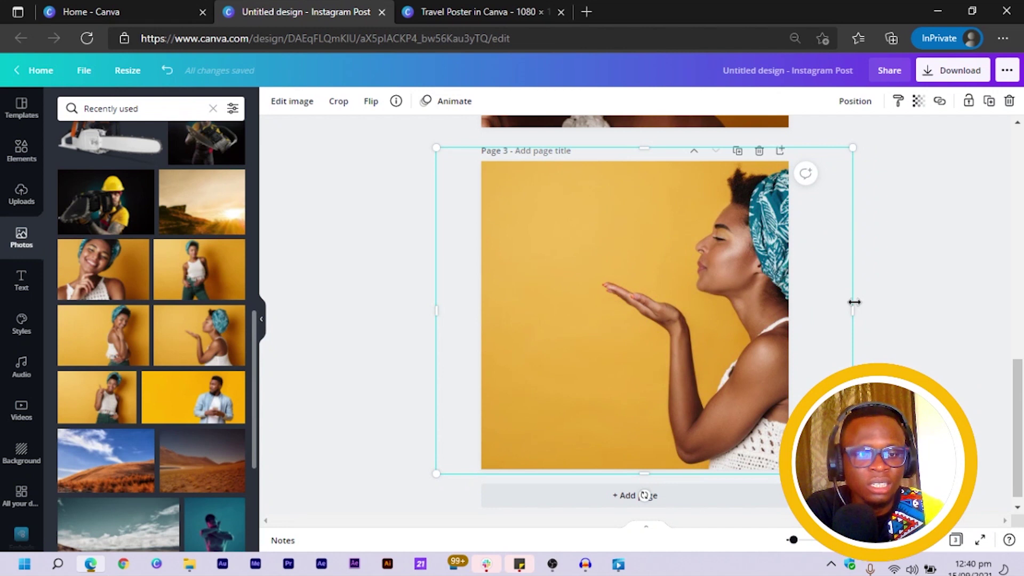
drag(854, 302, 789, 307)
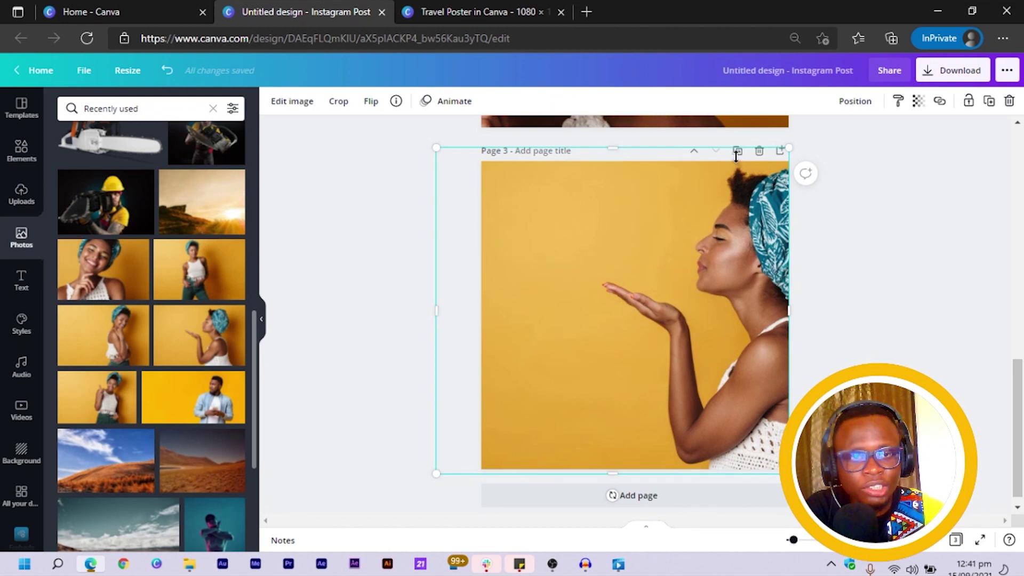
drag(684, 147, 683, 158)
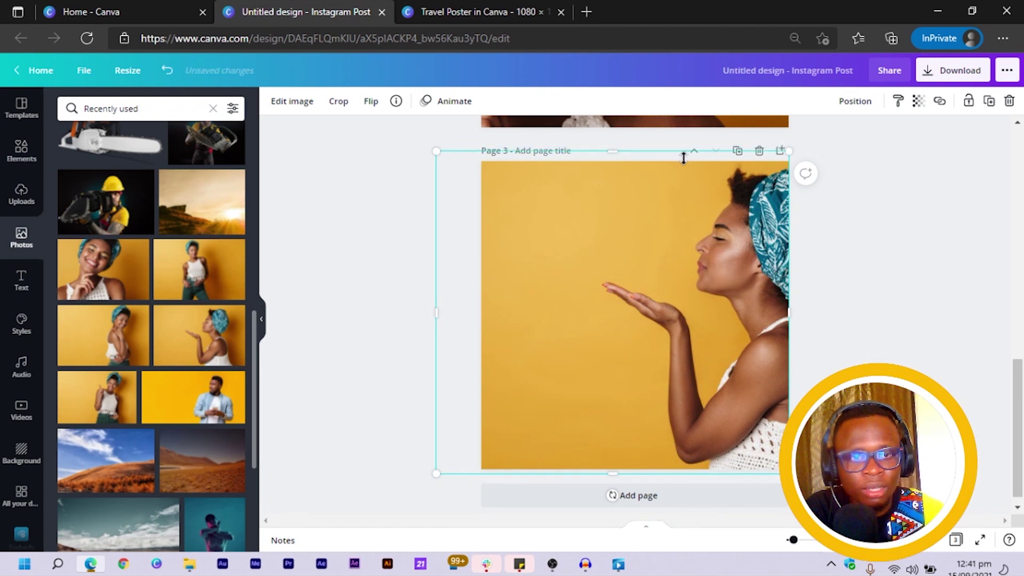
Duplicate page 3 as page 4, sliding the photo left so only headwrap and shoulder show
click(738, 150)
drag(697, 324, 399, 349)
key(Left)
key(Left)
key(Left)
key(Left)
key(Left)
key(Left)
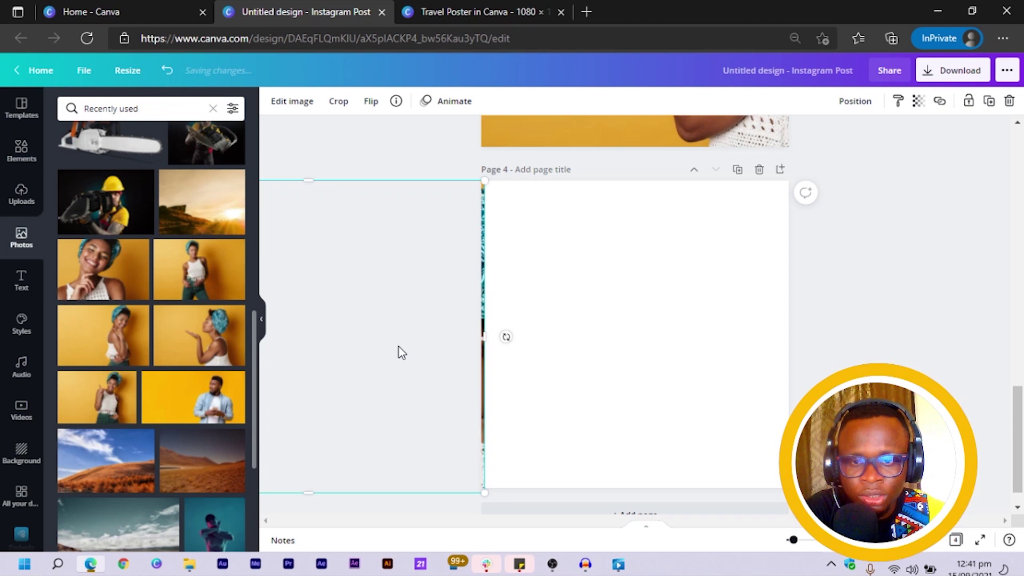
key(Left)
key(Left)
key(Left)
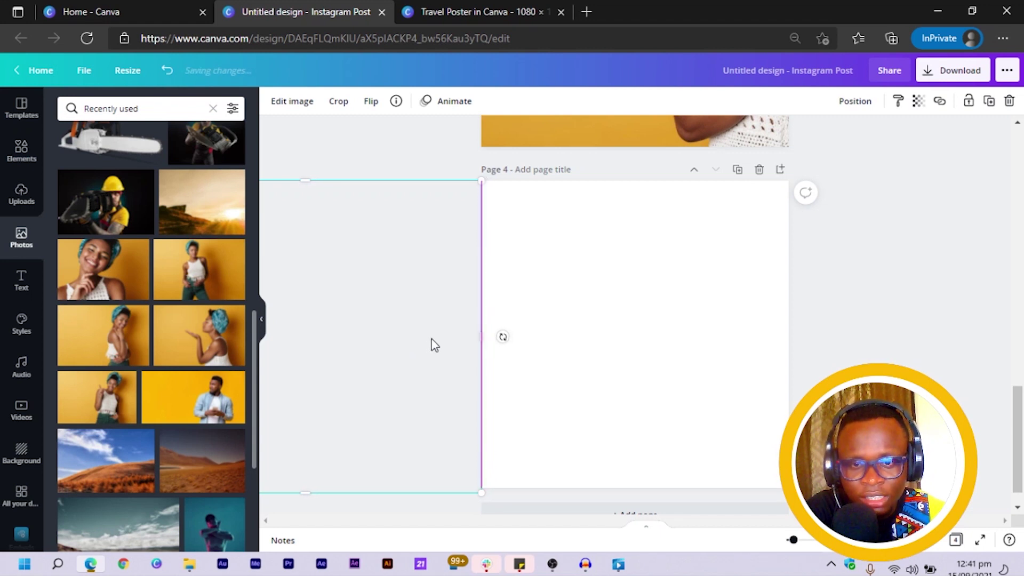
drag(481, 328, 576, 331)
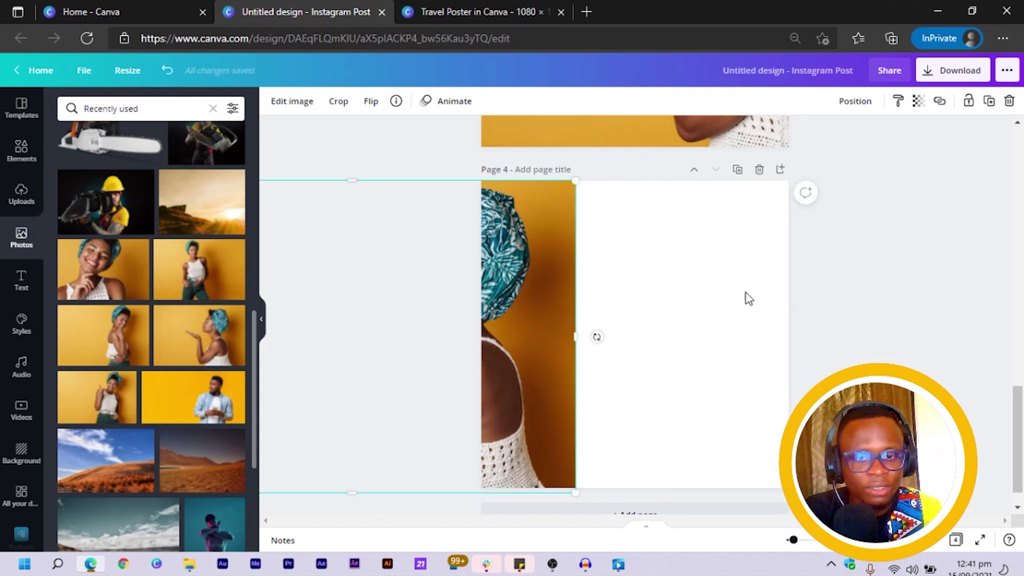
click(658, 320)
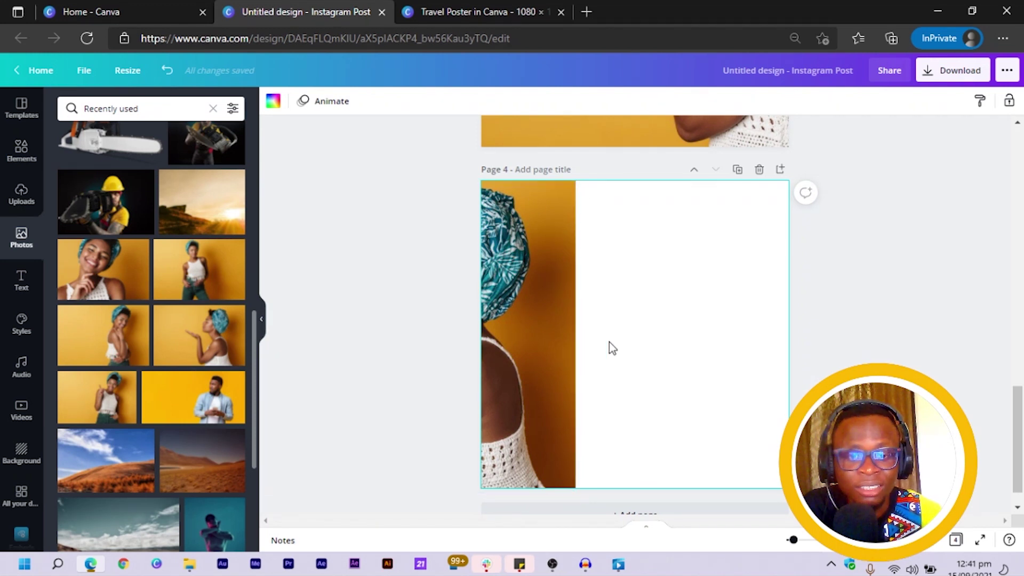
Remove the yellow background from the page 4 photo with Background Remover
click(527, 256)
click(286, 102)
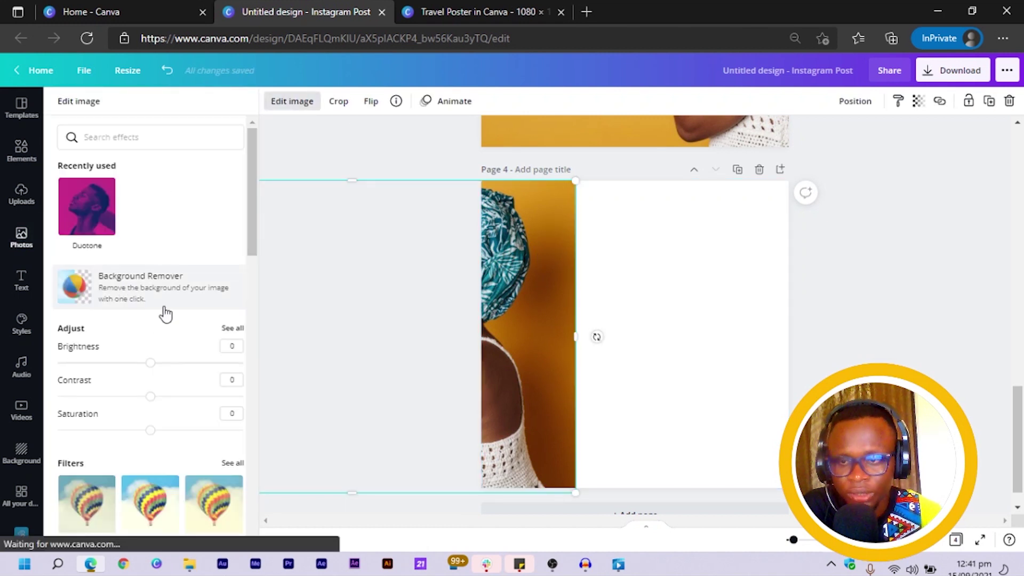
click(148, 296)
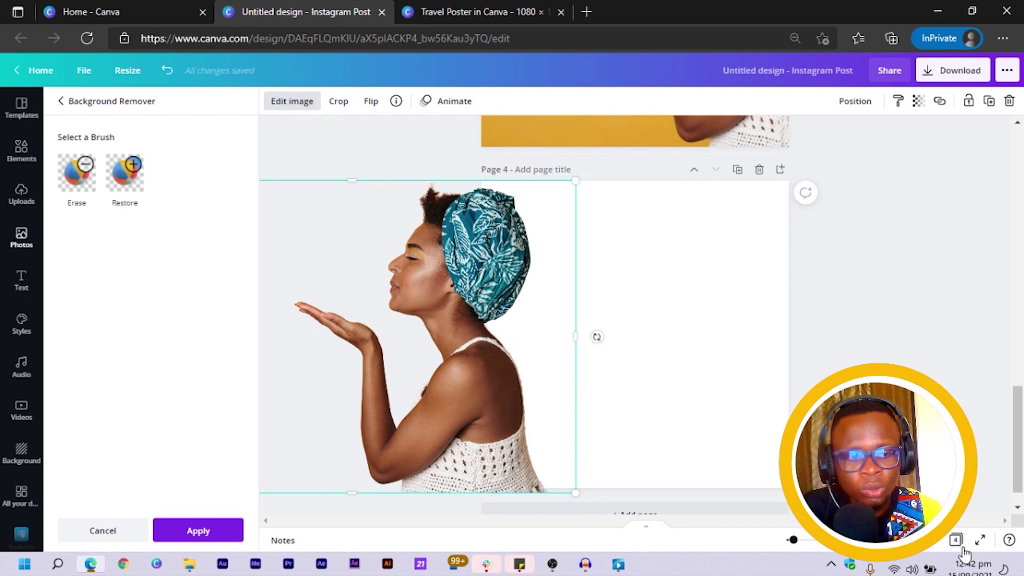
click(957, 542)
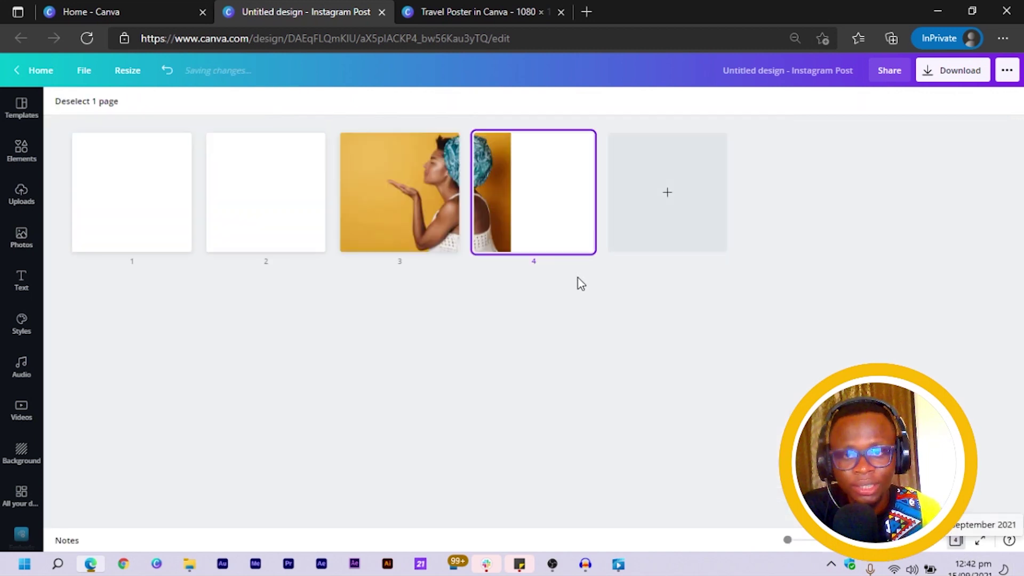
double_click(528, 219)
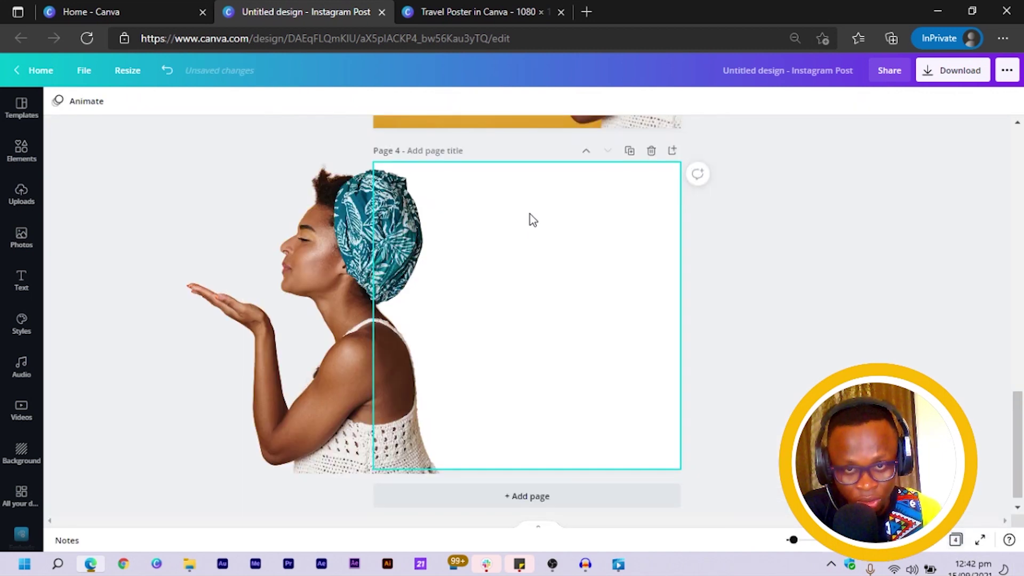
click(21, 237)
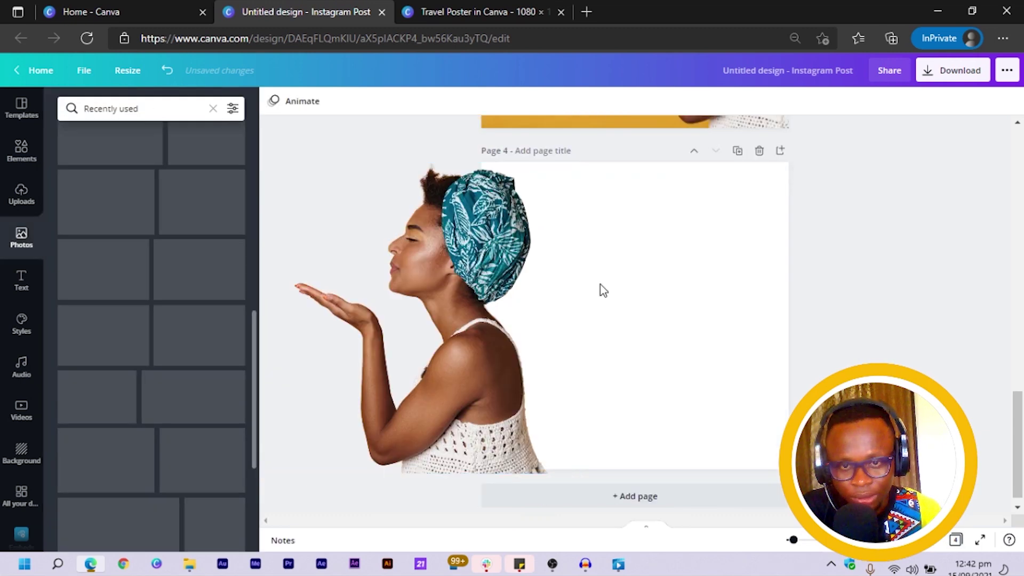
click(699, 311)
scroll(698, 311, up, 1)
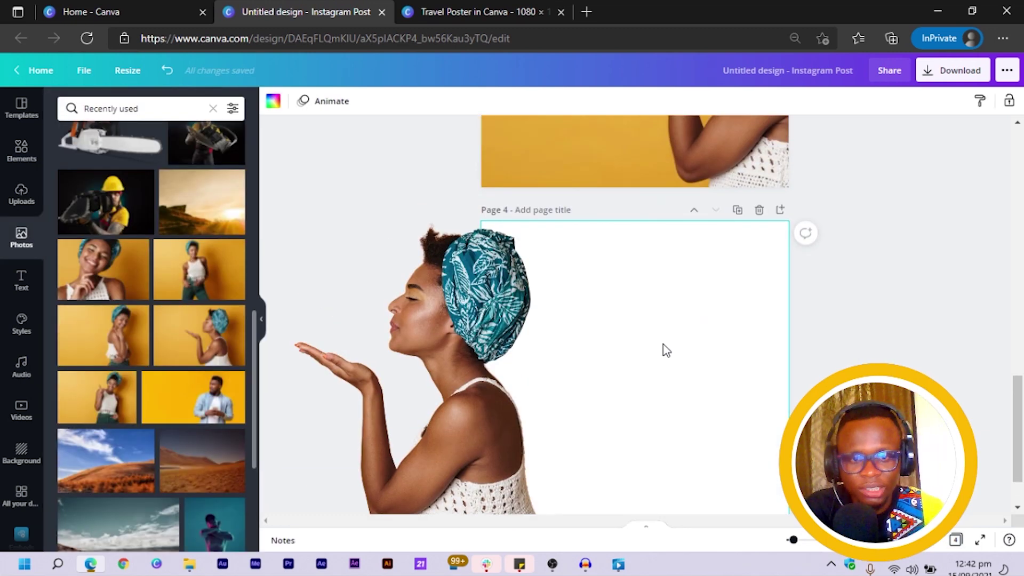
Add a 'Your paragraph text' box to page 4, placed right of the cut-out figure
key(t)
scroll(651, 361, up, 1)
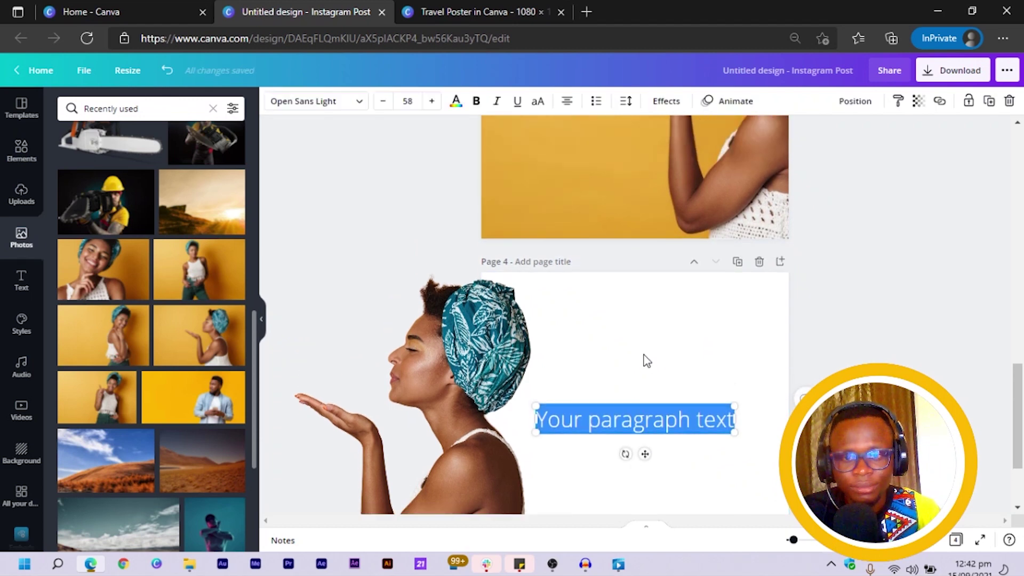
scroll(645, 359, down, 2)
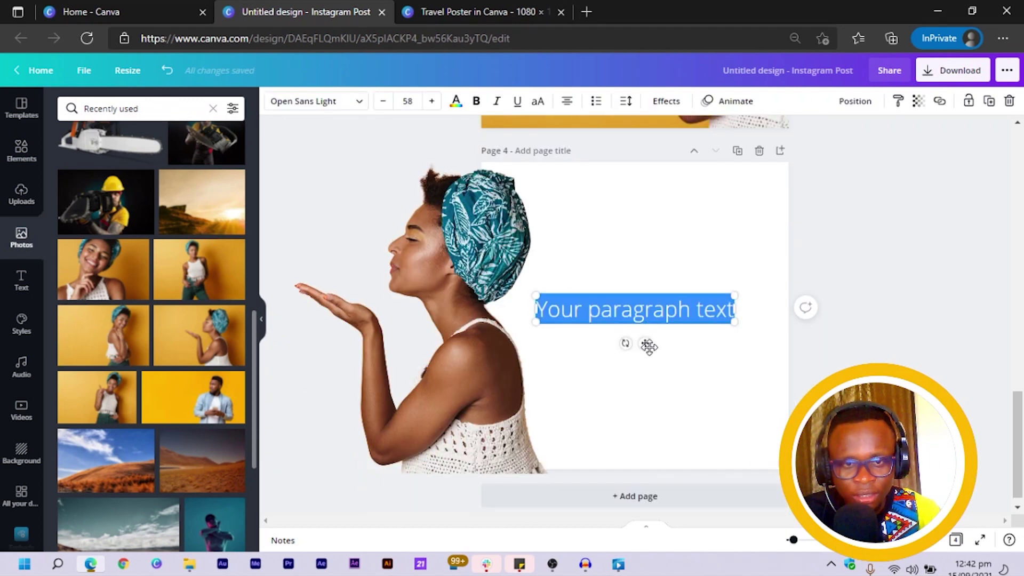
drag(645, 344, 674, 358)
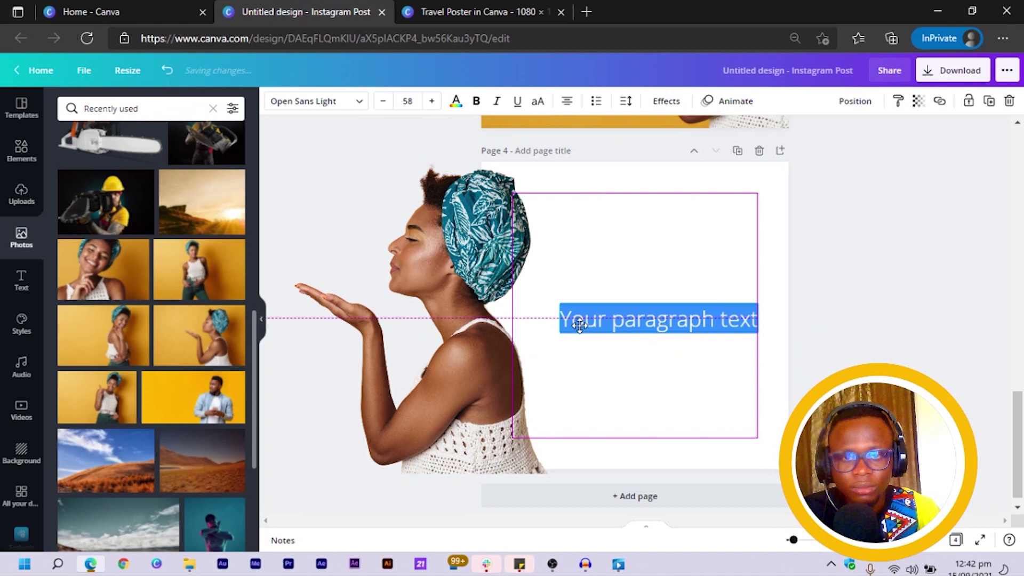
scroll(638, 243, up, 3)
scroll(637, 242, up, 2)
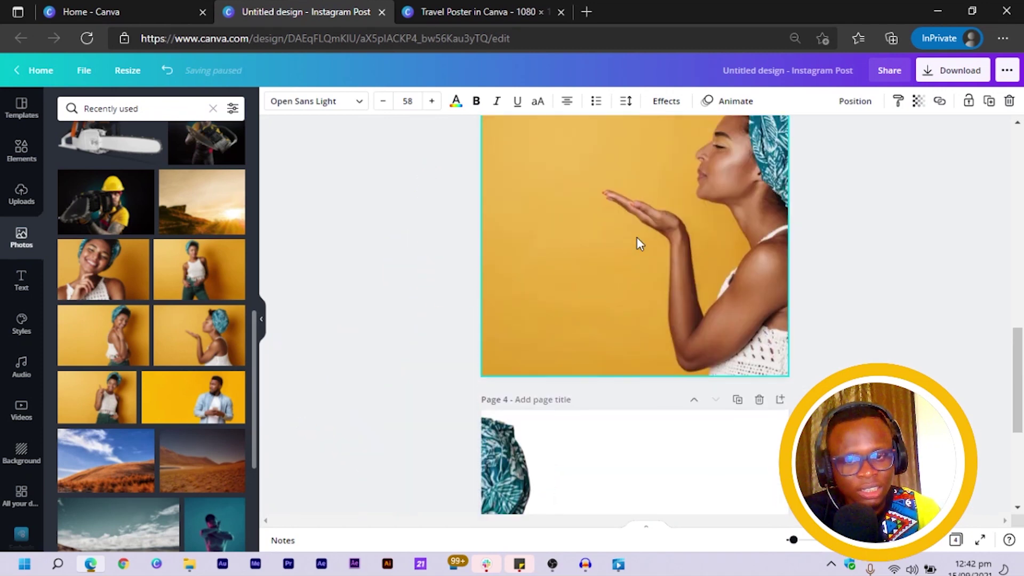
click(956, 540)
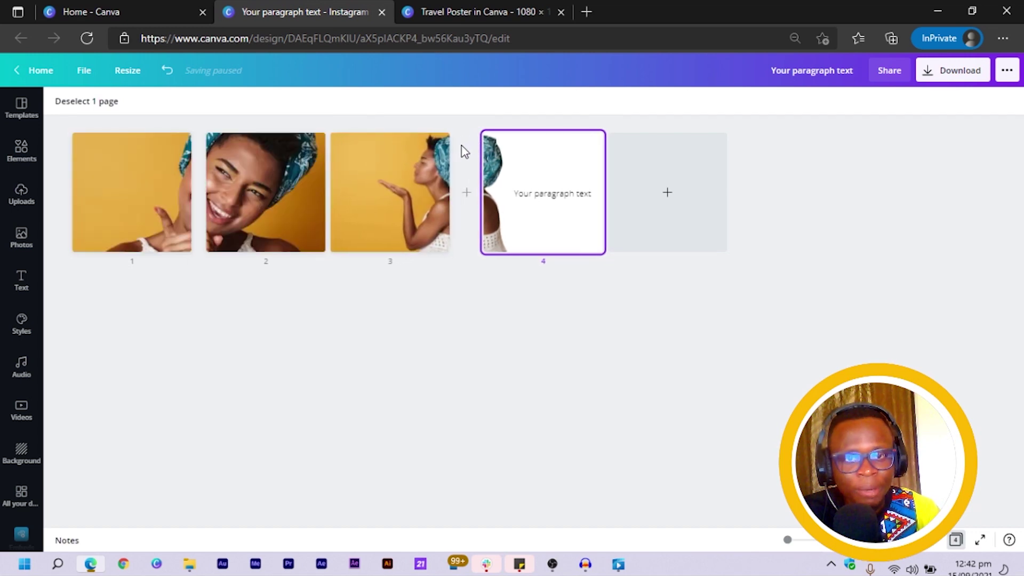
double_click(532, 218)
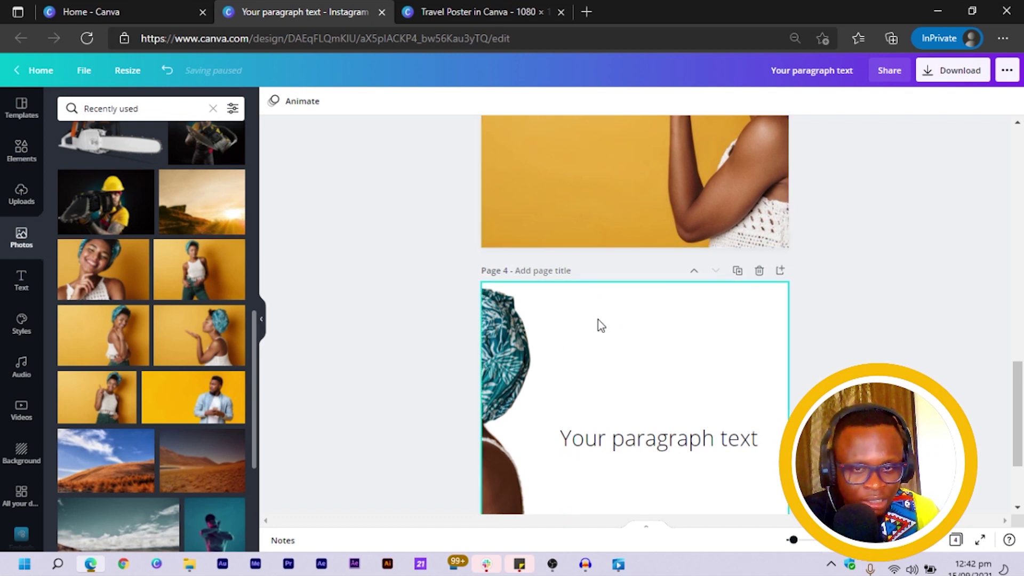
click(620, 340)
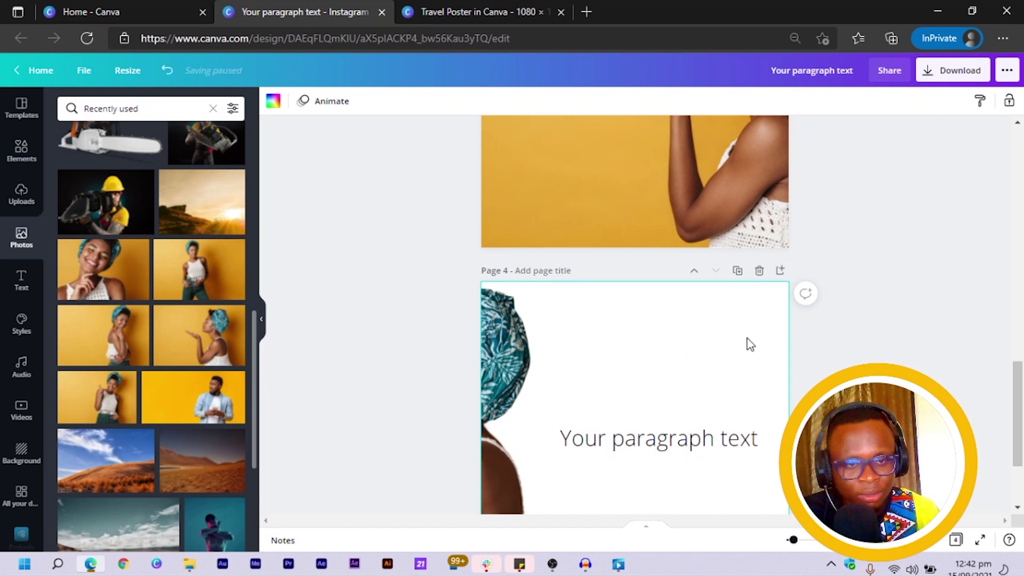
After briefly trying a brown, fill page 4's background with the photo's golden yellow
click(273, 101)
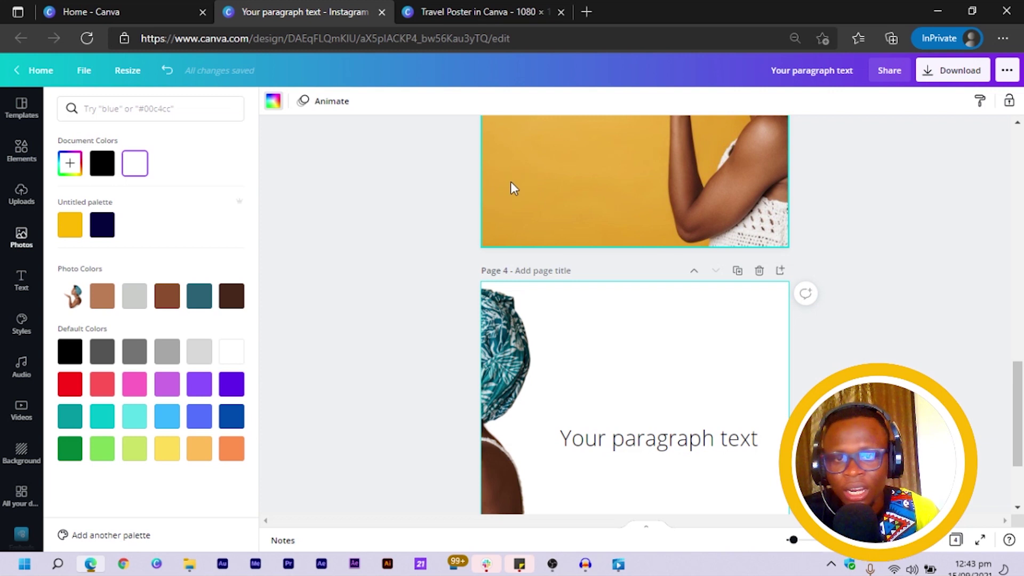
click(70, 163)
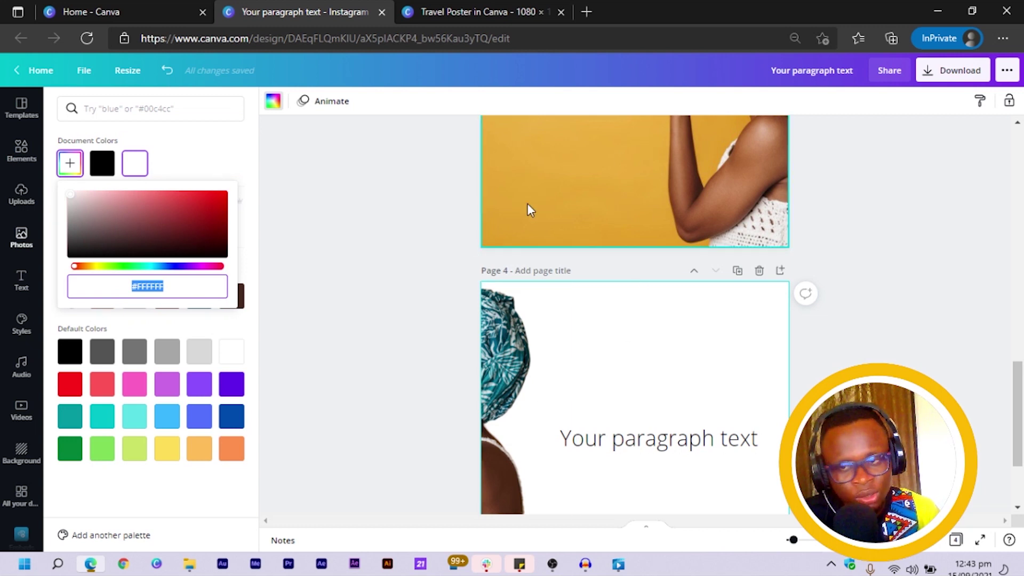
click(213, 157)
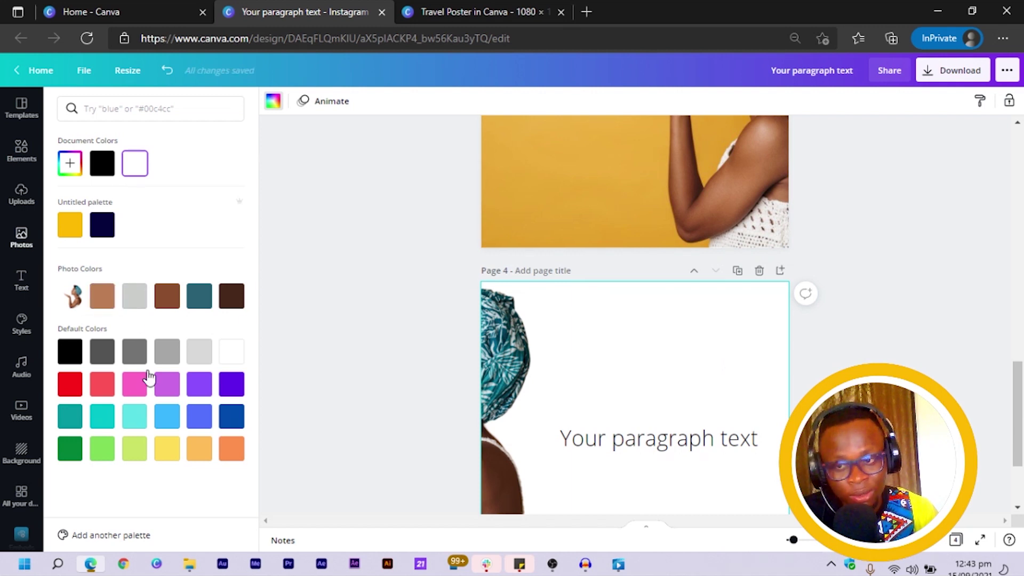
click(167, 296)
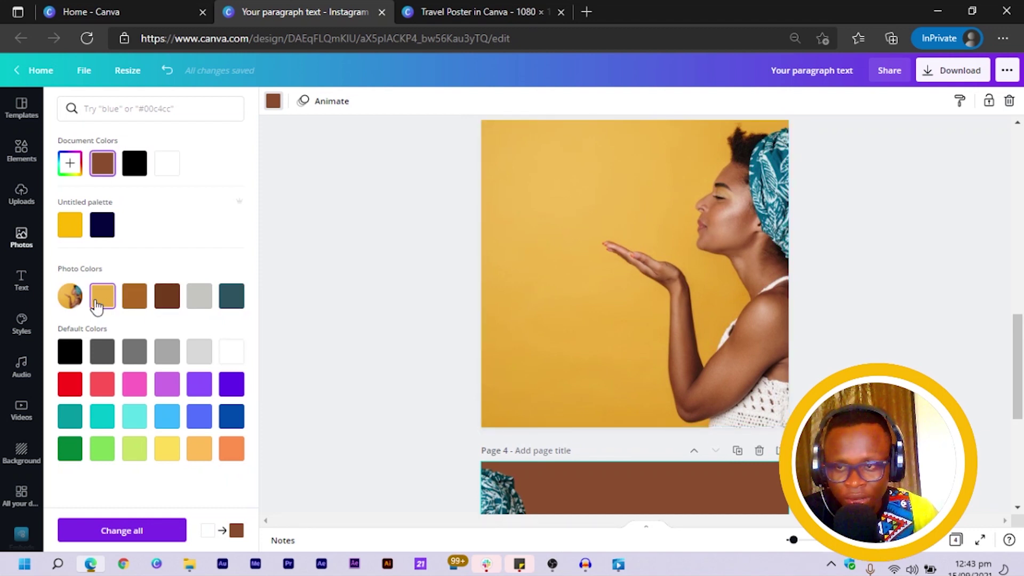
click(97, 305)
scroll(452, 348, down, 3)
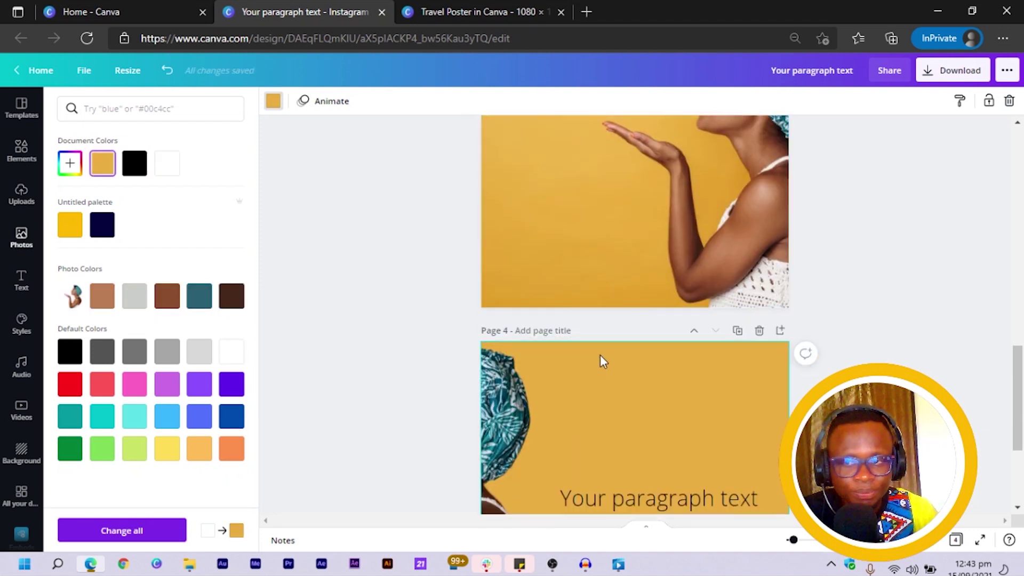
scroll(558, 336, up, 2)
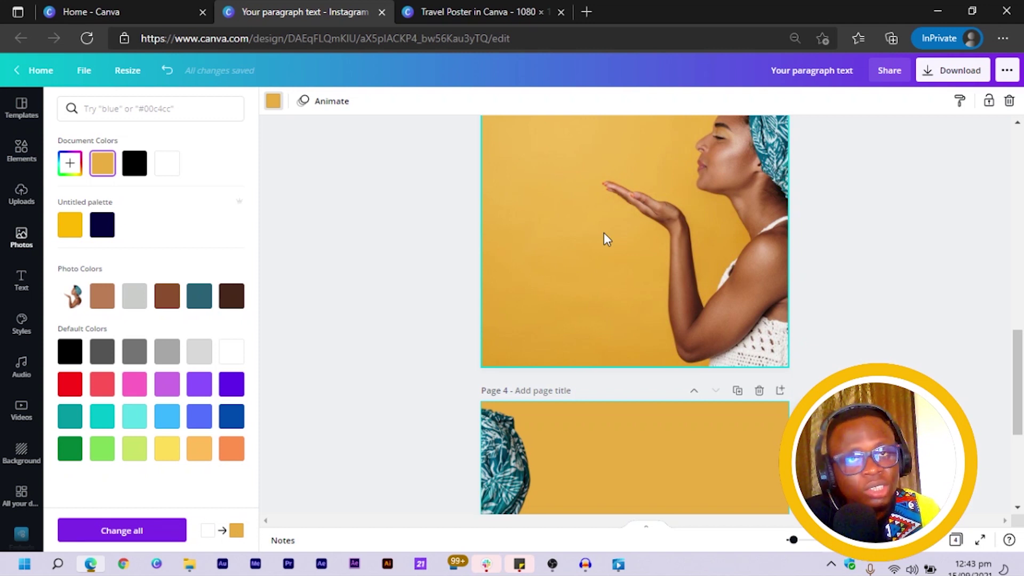
scroll(672, 331, up, 3)
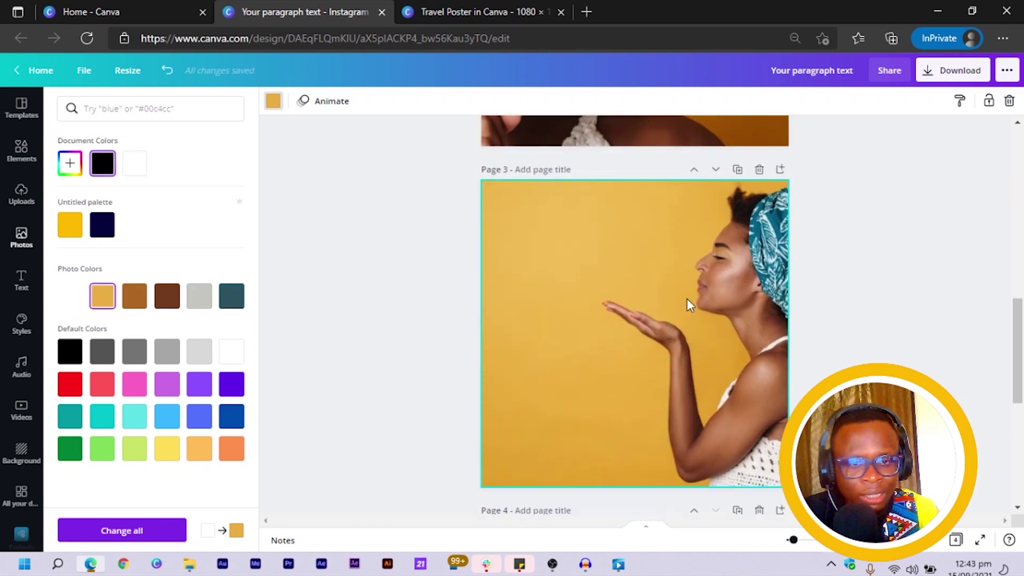
scroll(688, 374, down, 2)
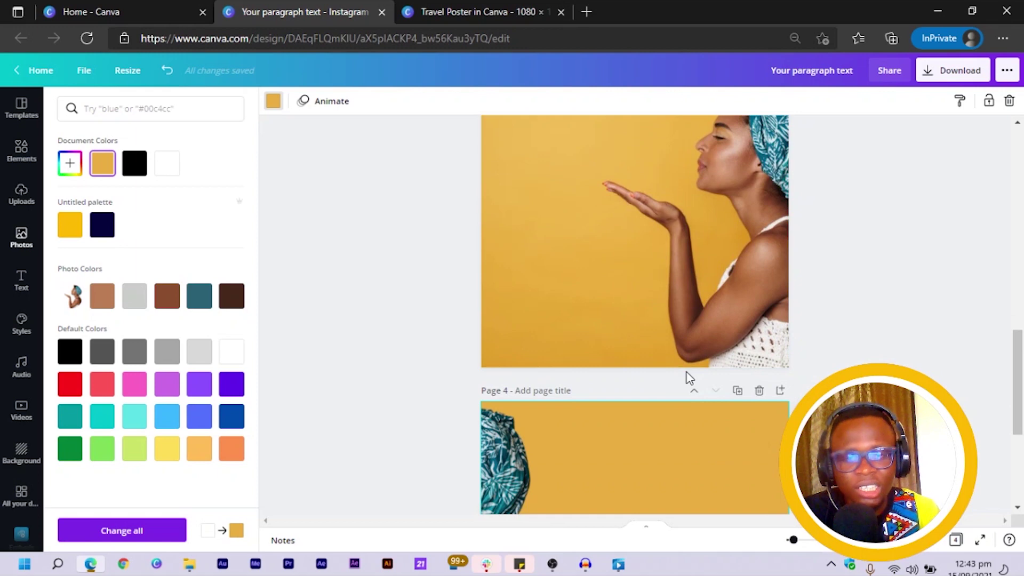
scroll(615, 318, up, 7)
scroll(615, 320, down, 5)
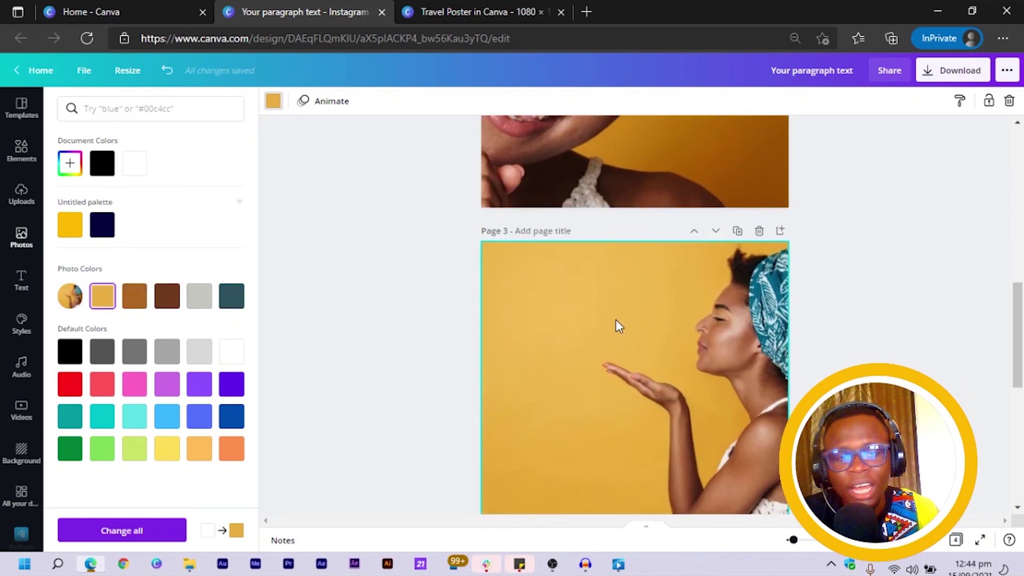